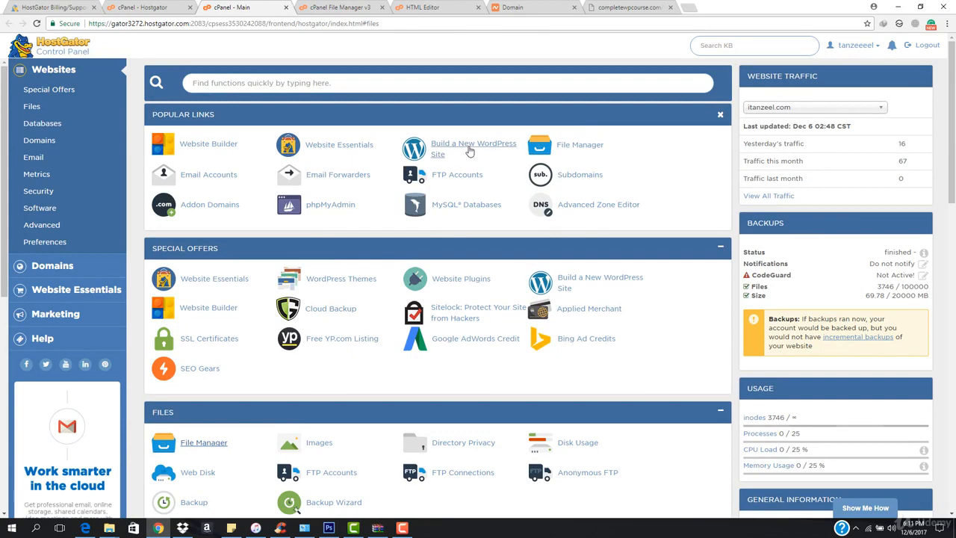
{"action": "left_click", "coordinate": [469, 150]}
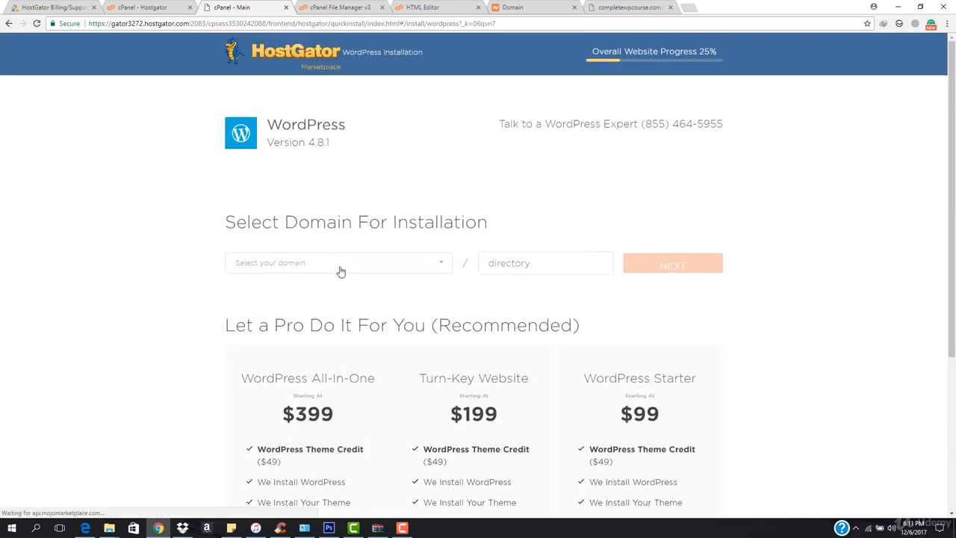
{"action": "left_click", "coordinate": [339, 270]}
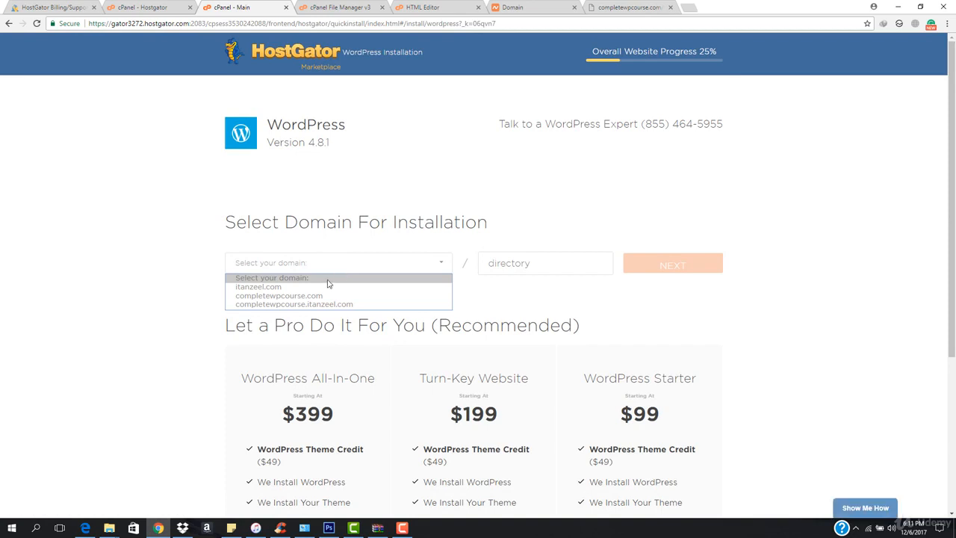
{"action": "left_click", "coordinate": [322, 296]}
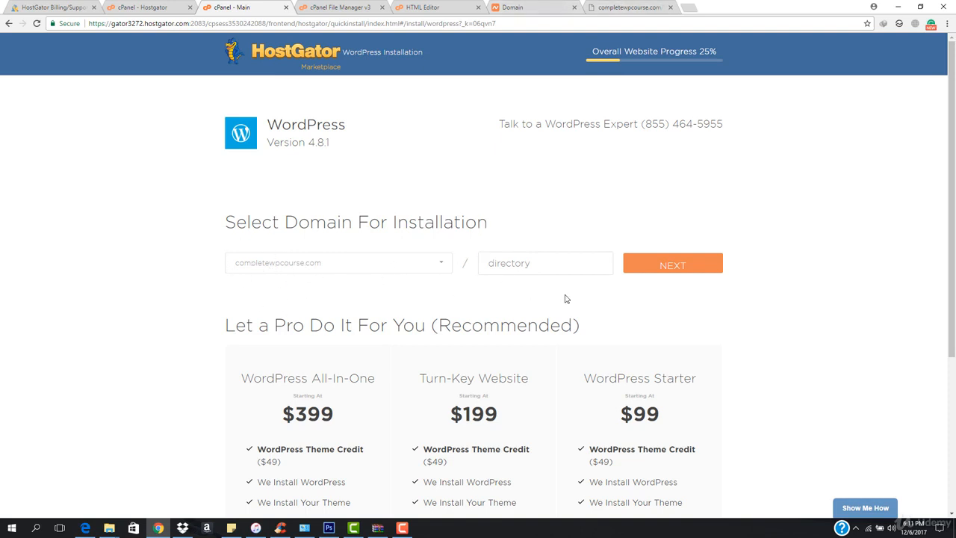
{"action": "left_click", "coordinate": [338, 8]}
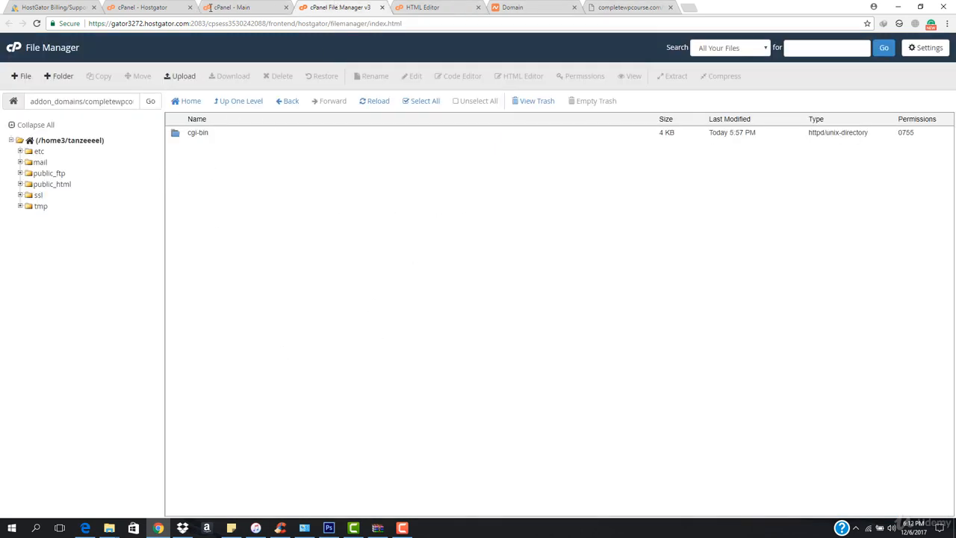
{"action": "left_click", "coordinate": [239, 7]}
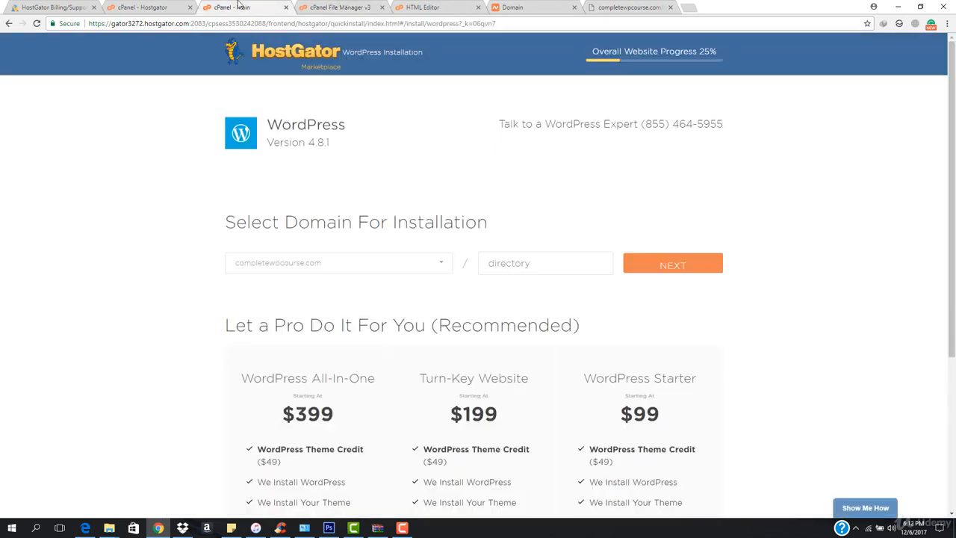
{"action": "left_click", "coordinate": [660, 270]}
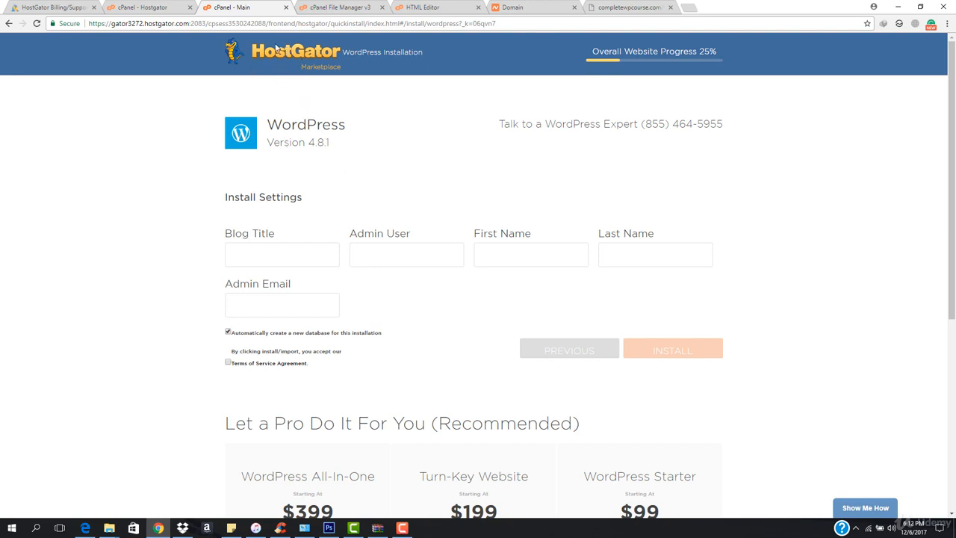
{"action": "left_click", "coordinate": [284, 7]}
- Close the HTML Editor, Domain and site preview tabs and open a new browser tab
{"action": "left_click", "coordinate": [135, 7]}
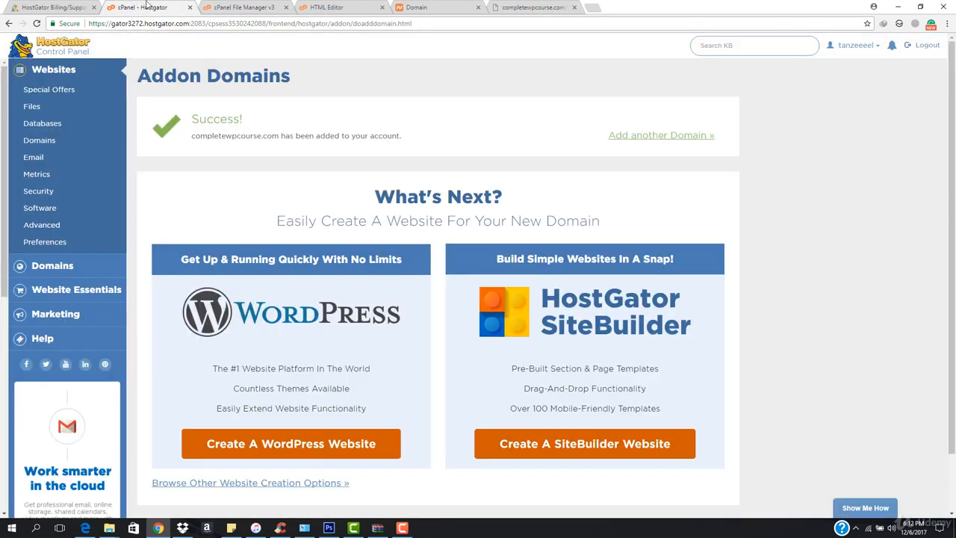
{"action": "left_click", "coordinate": [67, 53]}
{"action": "left_click", "coordinate": [205, 9]}
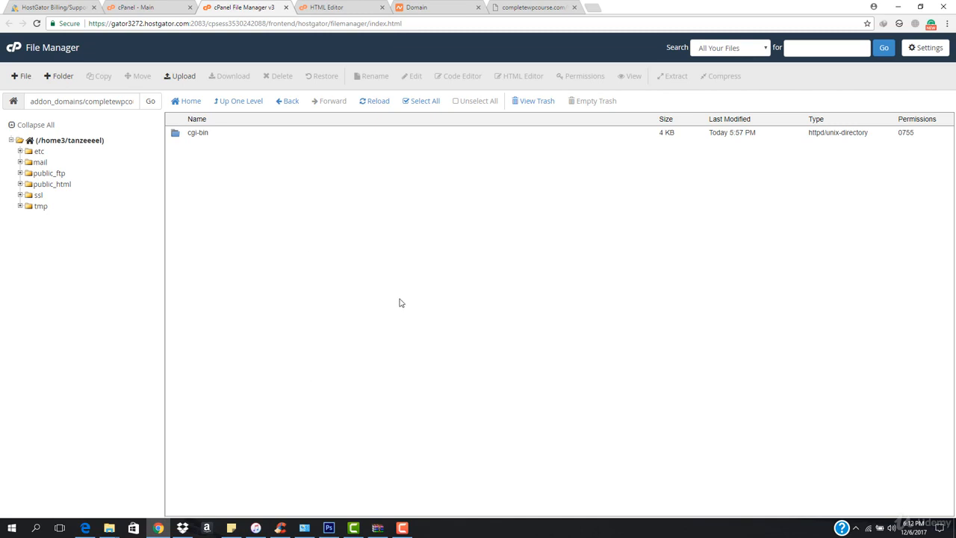
{"action": "left_click", "coordinate": [332, 7]}
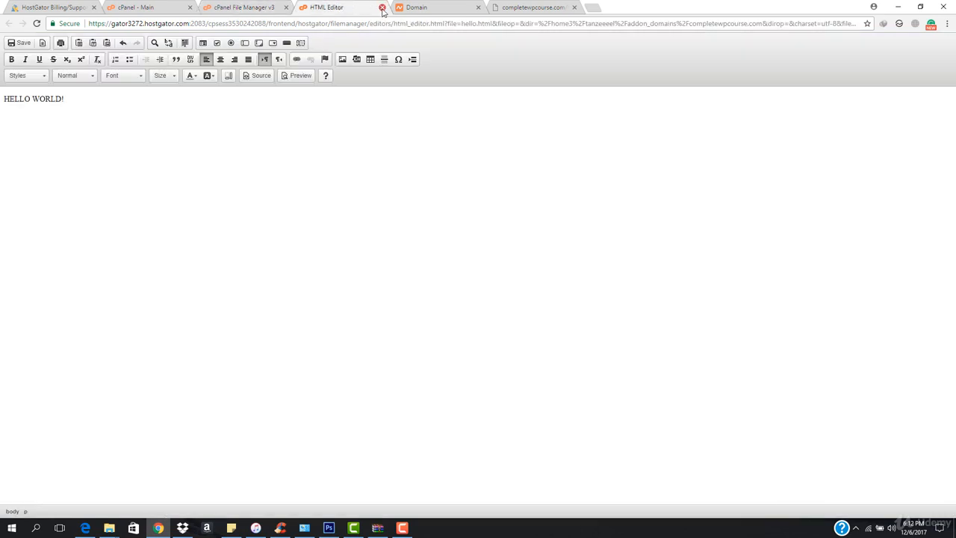
{"action": "left_click", "coordinate": [382, 7]}
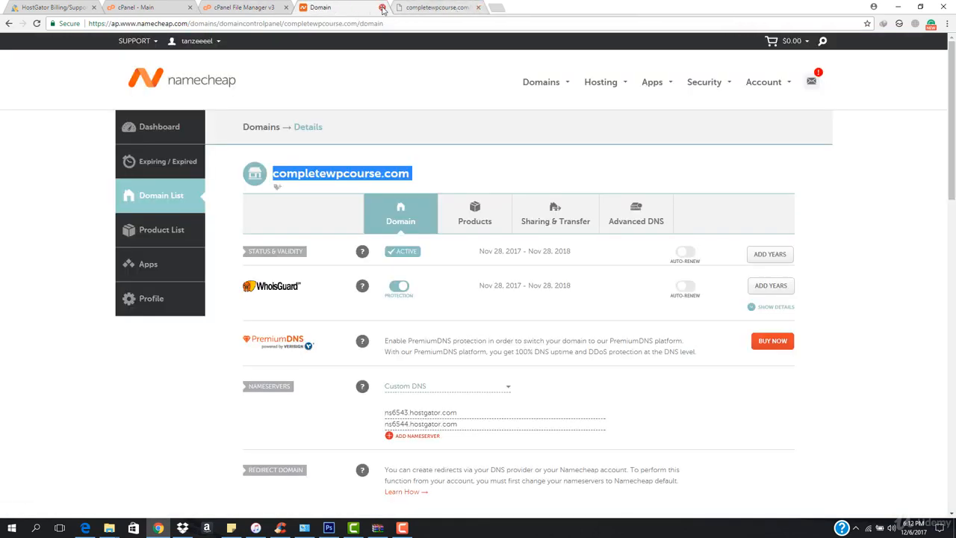
{"action": "left_click", "coordinate": [382, 7]}
{"action": "left_click", "coordinate": [399, 9]}
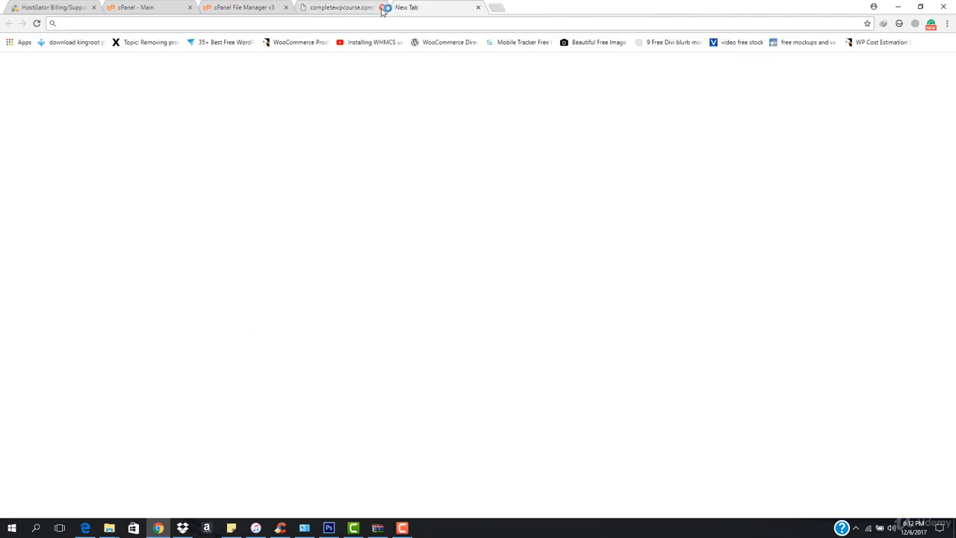
{"action": "left_click", "coordinate": [386, 8]}
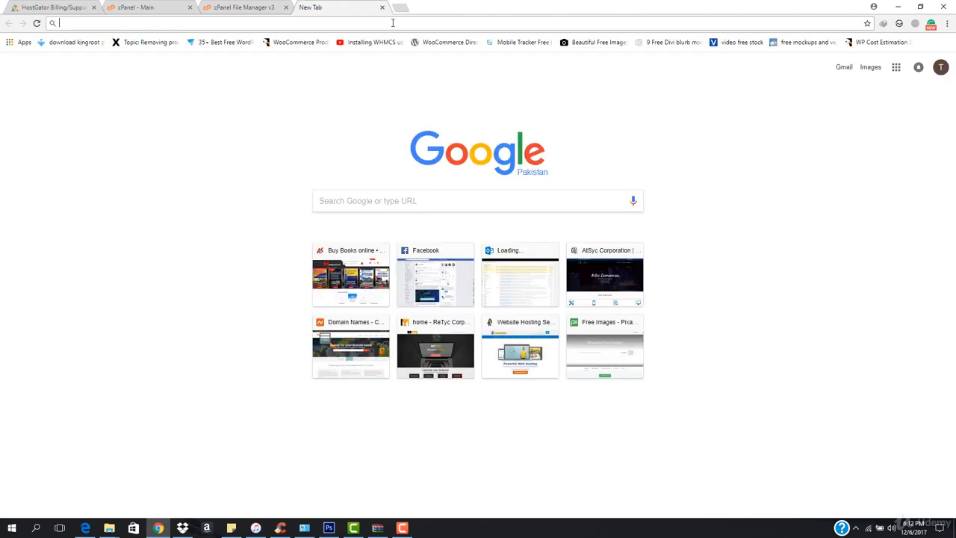
- Go to wp.org in the new tab
{"action": "type", "text": "wp.o"}
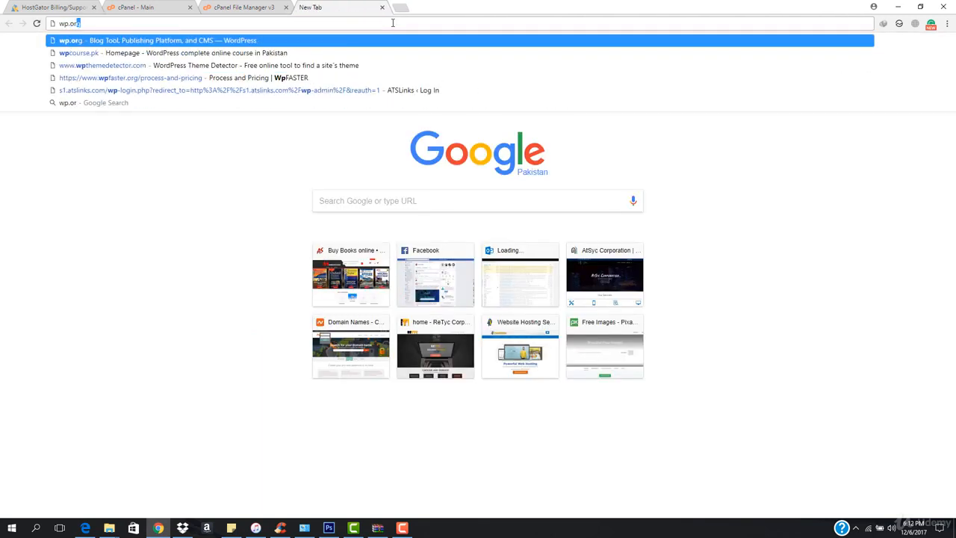
{"action": "type", "text": "rg"}
{"action": "key", "text": "Return"}
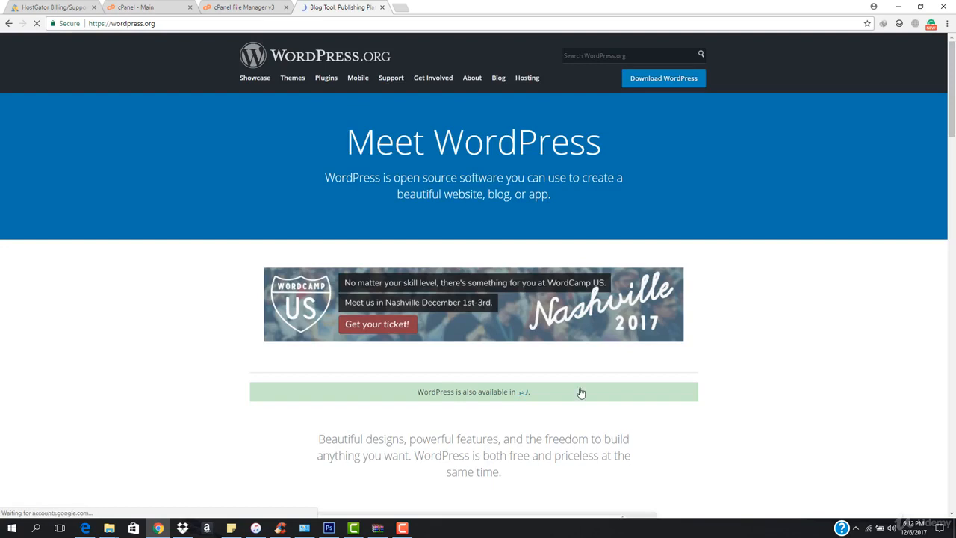
- Download the latest WordPress zip, accept the duplicate-download prompt, and open the download's folder
{"action": "left_click", "coordinate": [676, 79]}
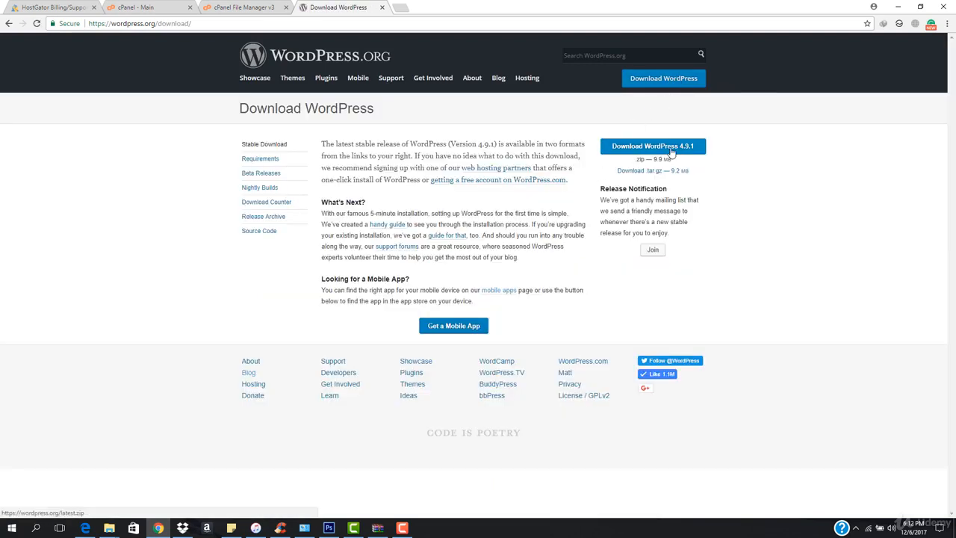
{"action": "left_click", "coordinate": [671, 149]}
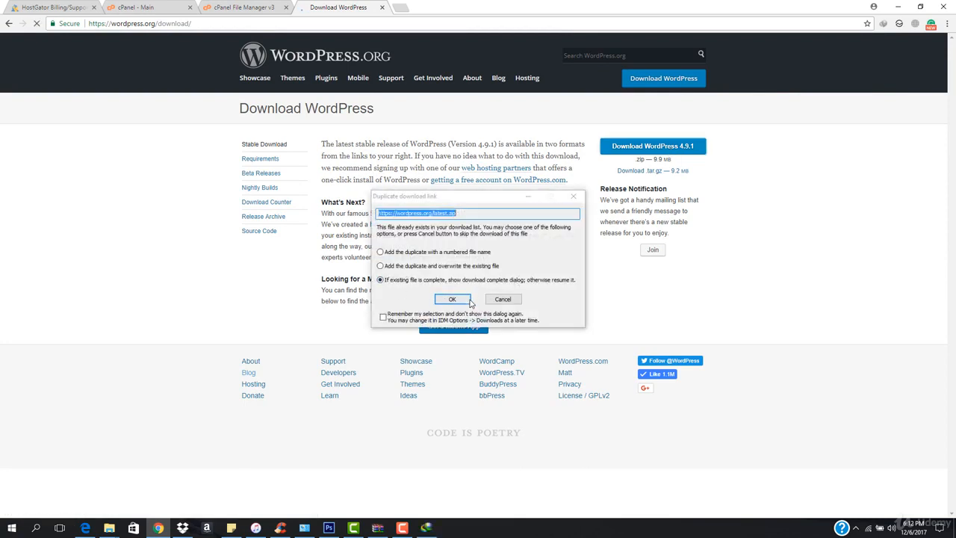
{"action": "left_click", "coordinate": [452, 299]}
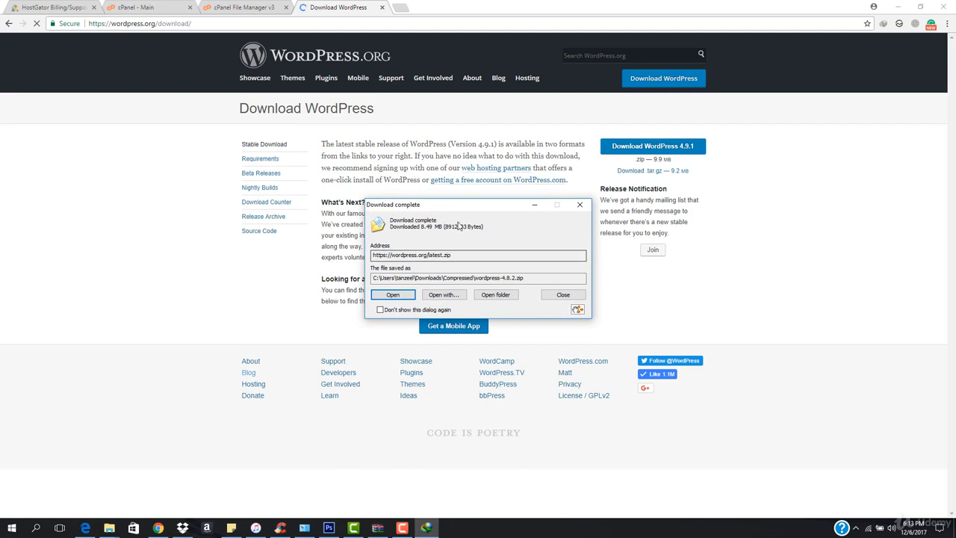
{"action": "left_click", "coordinate": [504, 296]}
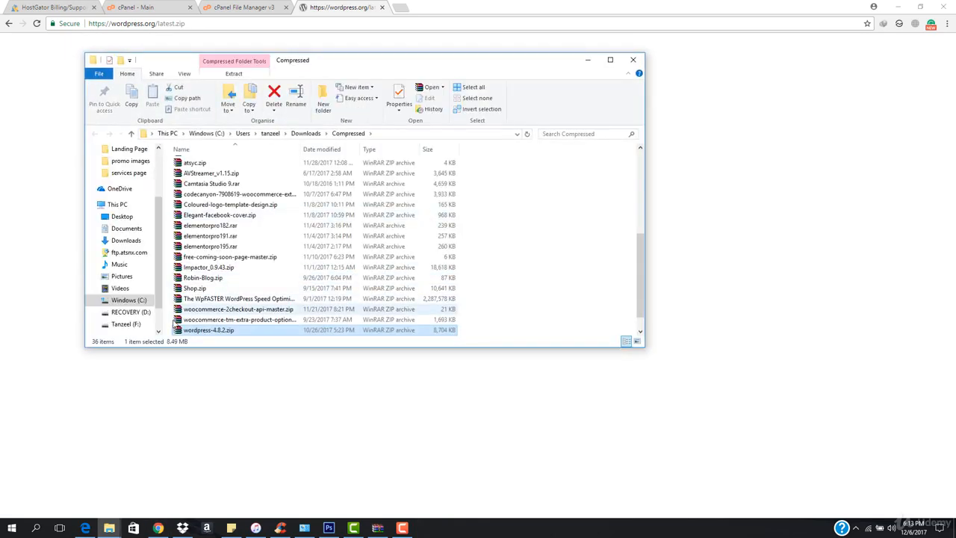
{"action": "right_click", "coordinate": [219, 332]}
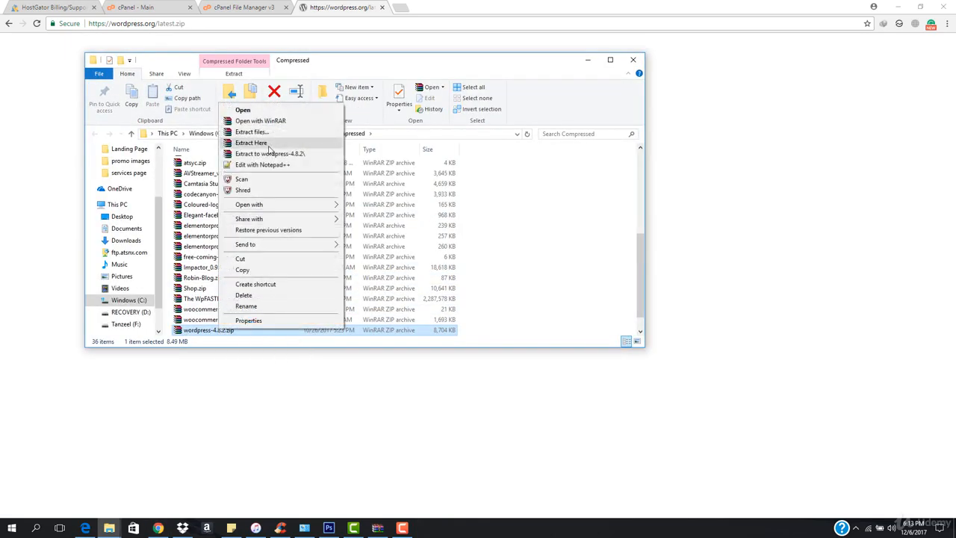
{"action": "left_click", "coordinate": [257, 143]}
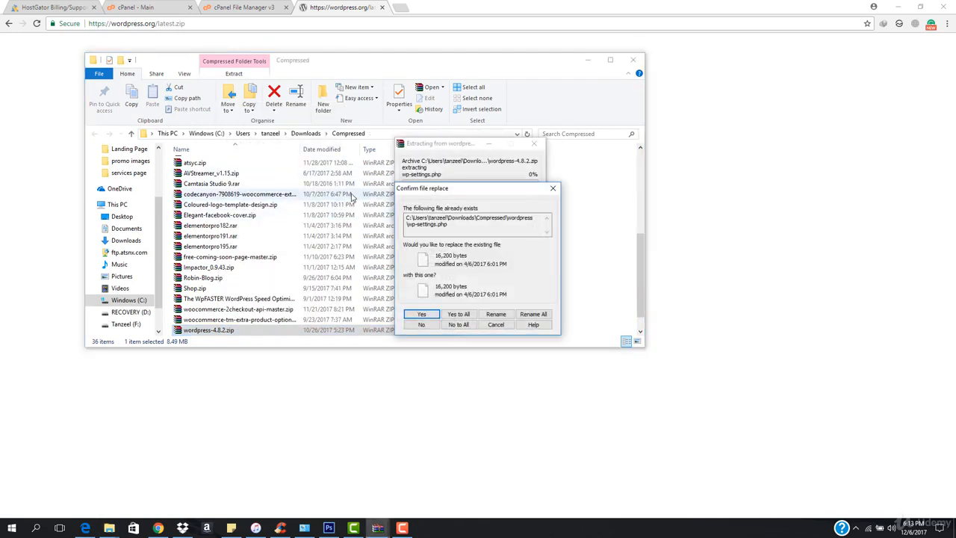
{"action": "left_click", "coordinate": [495, 324]}
- Delete the existing wordpress folder from the Compressed downloads folder
{"action": "scroll", "coordinate": [268, 283], "scroll_direction": "up", "scroll_amount": 7}
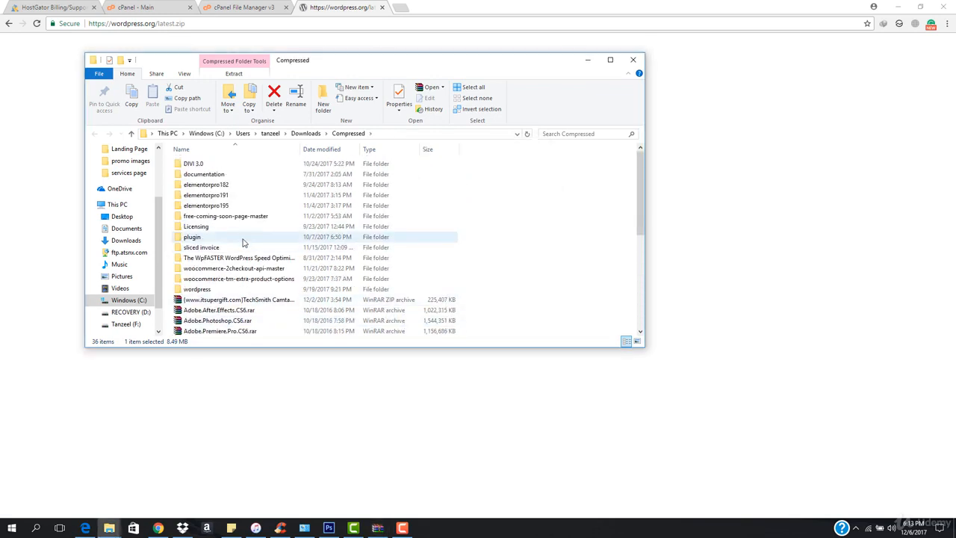
{"action": "left_click", "coordinate": [228, 289]}
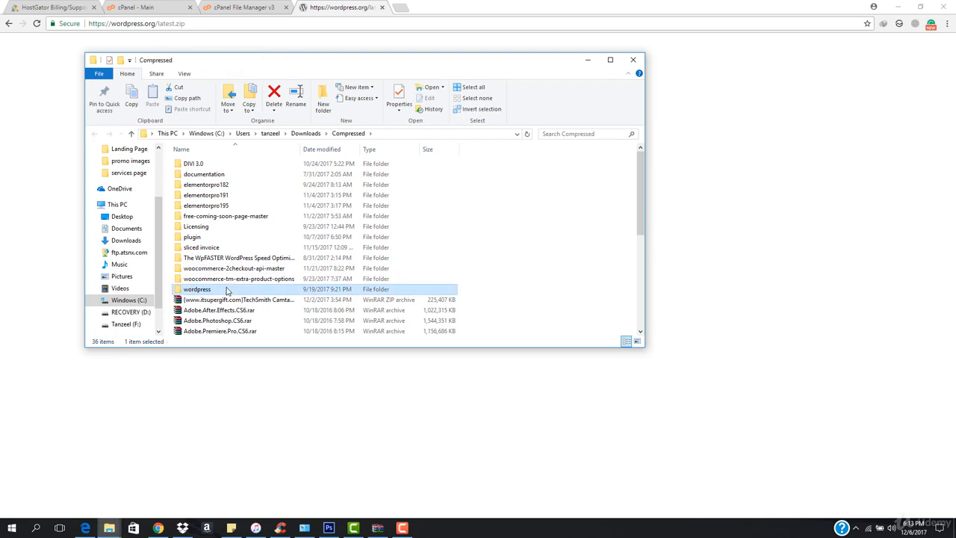
{"action": "key", "text": "Delete"}
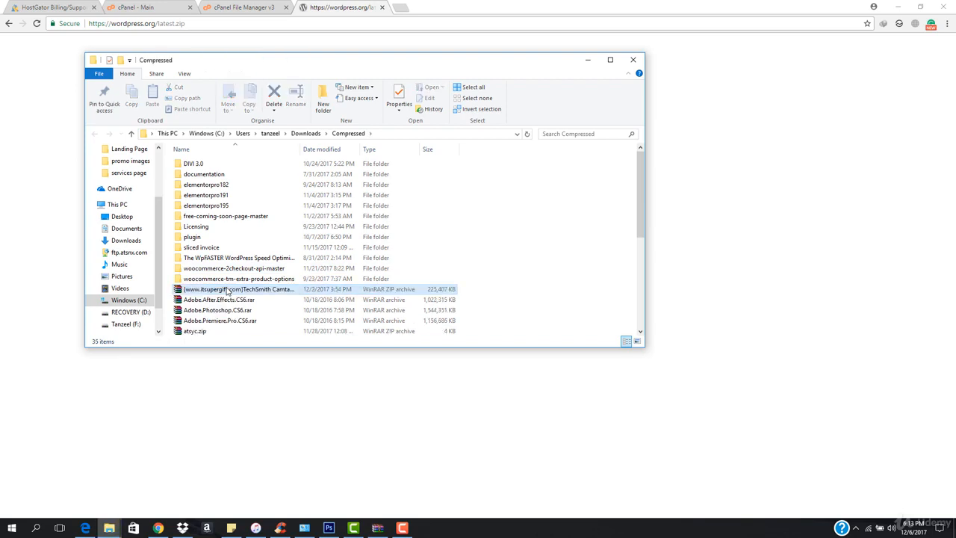
- Extract the wordpress-4.8.2.zip archive into the Compressed folder
{"action": "scroll", "coordinate": [228, 299], "scroll_direction": "down", "scroll_amount": 6}
{"action": "left_click", "coordinate": [227, 216]}
{"action": "left_click", "coordinate": [254, 288]}
{"action": "scroll", "coordinate": [256, 289], "scroll_direction": "up", "scroll_amount": 1}
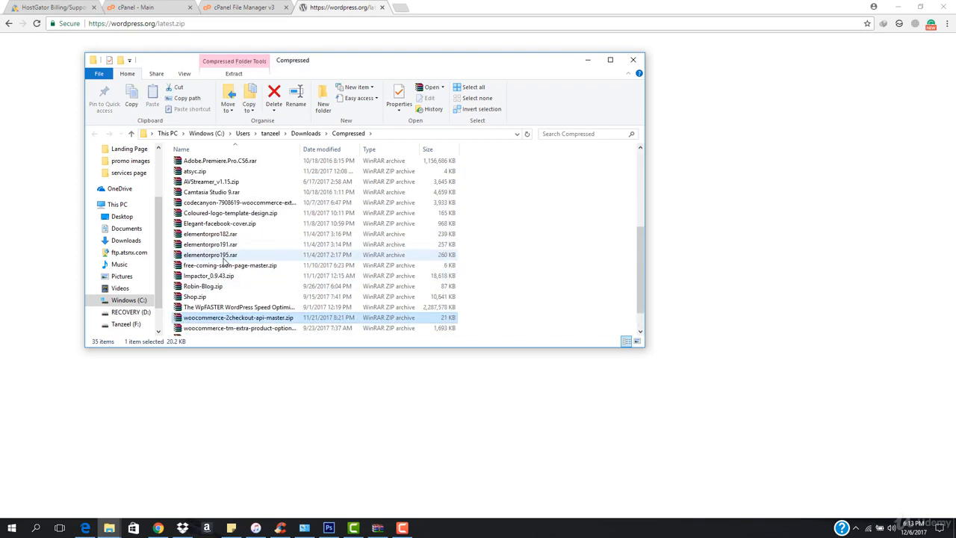
{"action": "scroll", "coordinate": [256, 289], "scroll_direction": "down", "scroll_amount": 1}
{"action": "left_click", "coordinate": [219, 308]}
{"action": "right_click", "coordinate": [220, 309]}
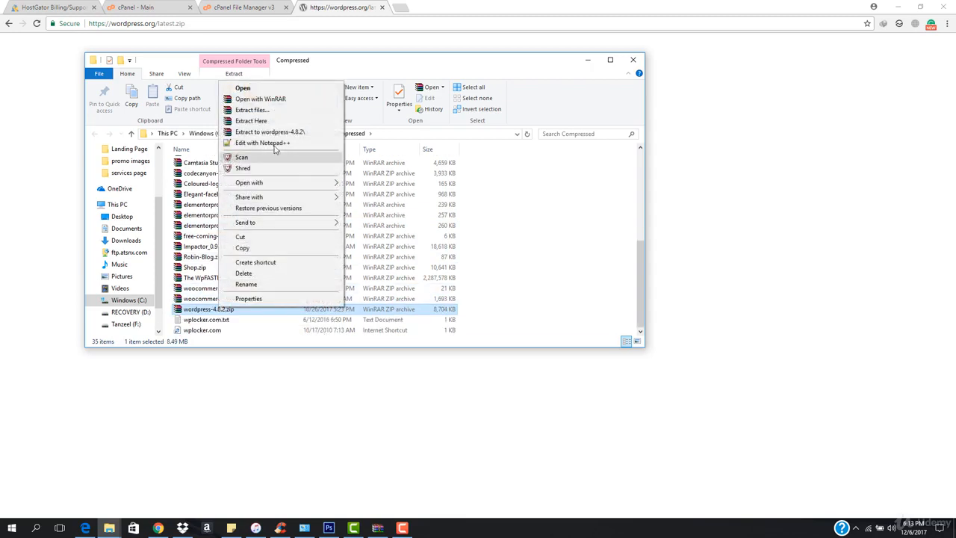
{"action": "left_click", "coordinate": [279, 122]}
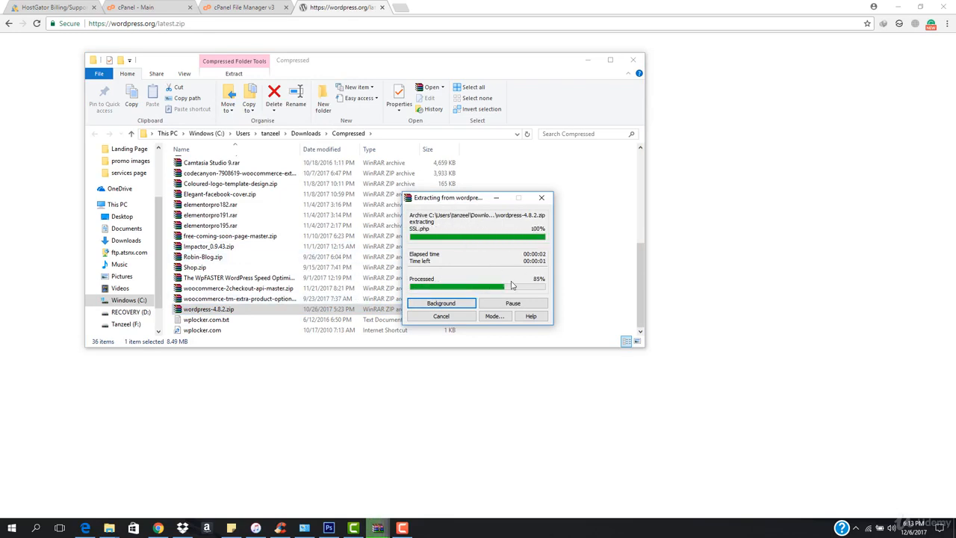
- Open the extracted wordpress folder
{"action": "scroll", "coordinate": [281, 282], "scroll_direction": "up", "scroll_amount": 2}
{"action": "scroll", "coordinate": [281, 282], "scroll_direction": "up", "scroll_amount": 4}
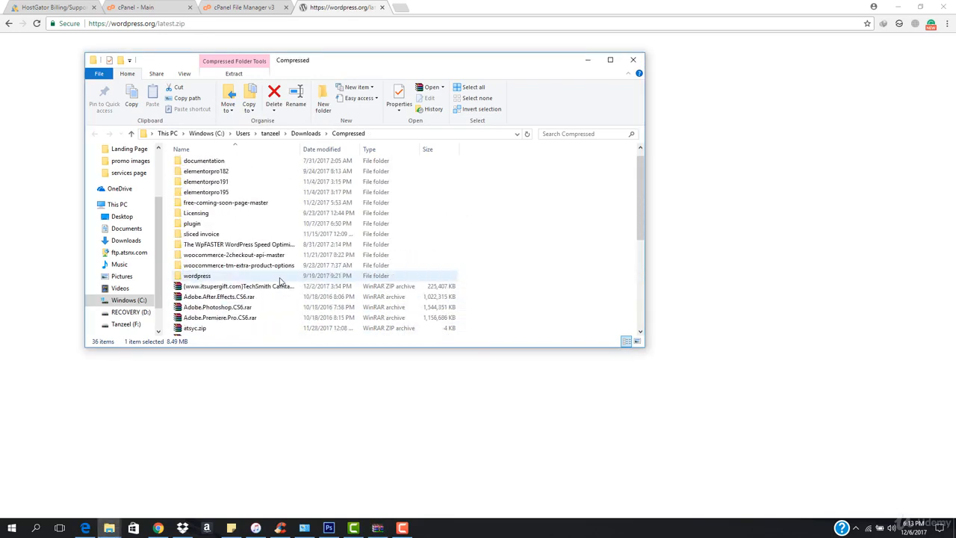
{"action": "double_click", "coordinate": [212, 279]}
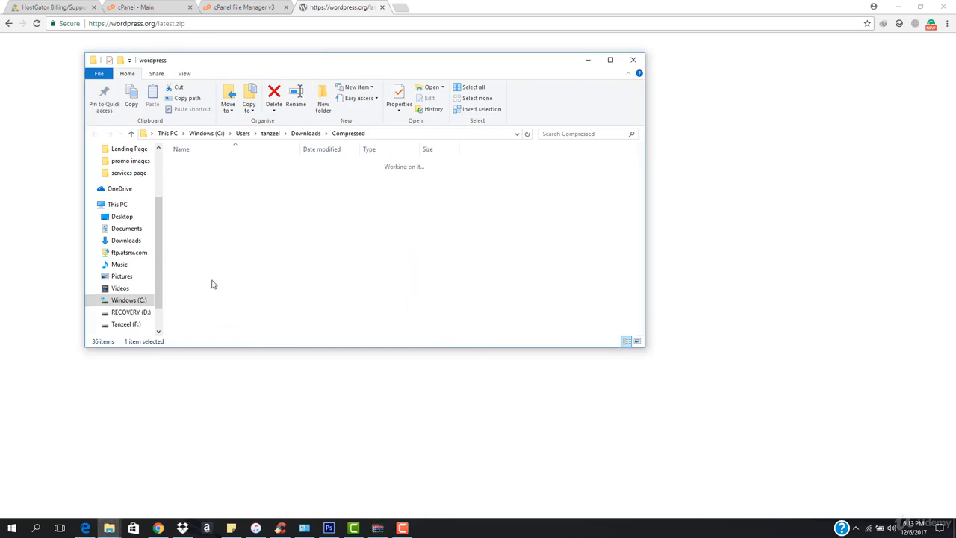
{"action": "scroll", "coordinate": [243, 267], "scroll_direction": "down", "scroll_amount": 1}
{"action": "scroll", "coordinate": [246, 266], "scroll_direction": "up", "scroll_amount": 1}
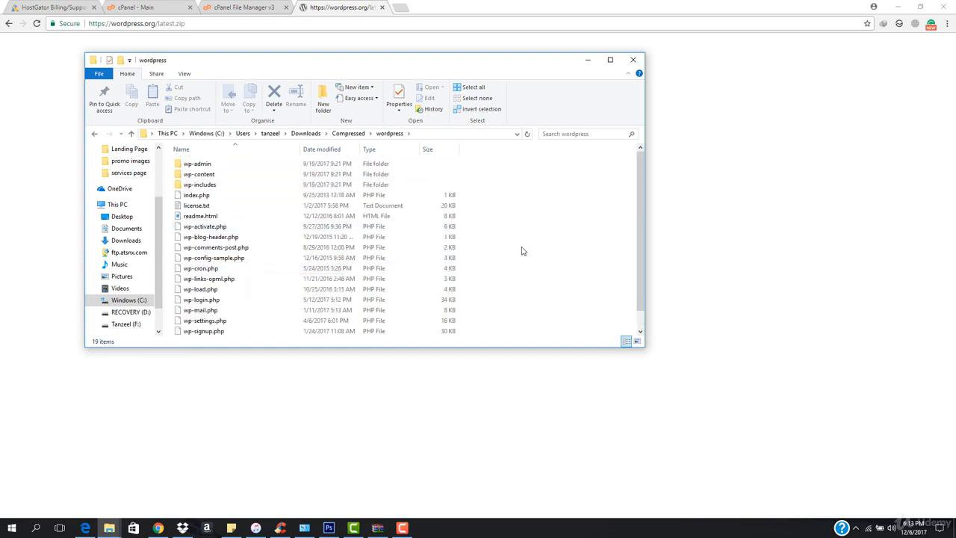
- Compress all files in the wordpress folder into a ZIP archive named wordpress.zip
{"action": "key", "text": "ctrl+a"}
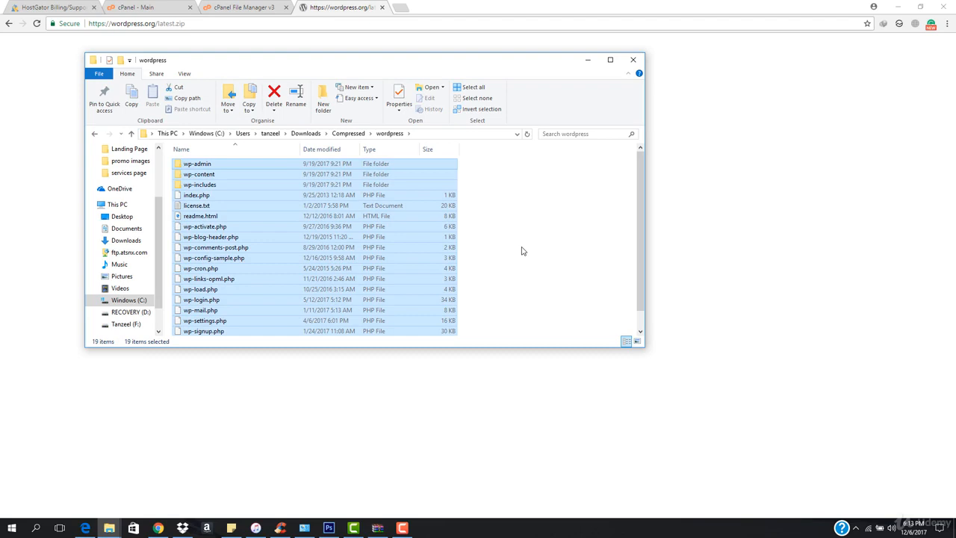
{"action": "right_click", "coordinate": [284, 217]}
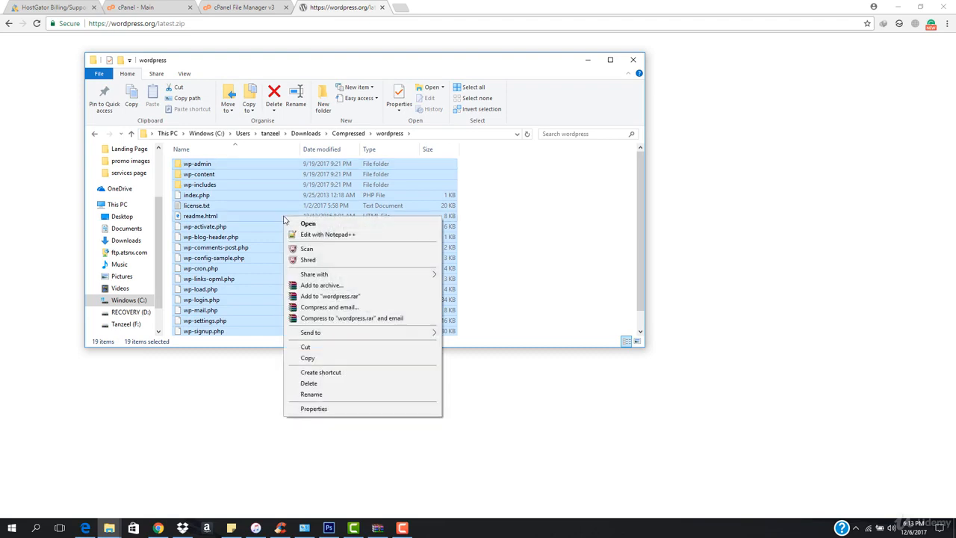
{"action": "left_click", "coordinate": [321, 285]}
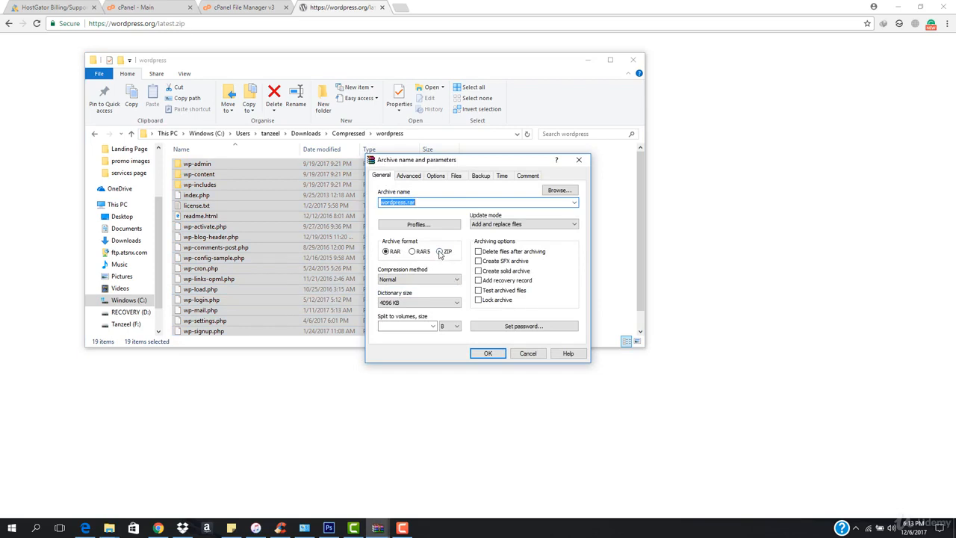
{"action": "left_click", "coordinate": [439, 251]}
{"action": "left_click", "coordinate": [487, 353]}
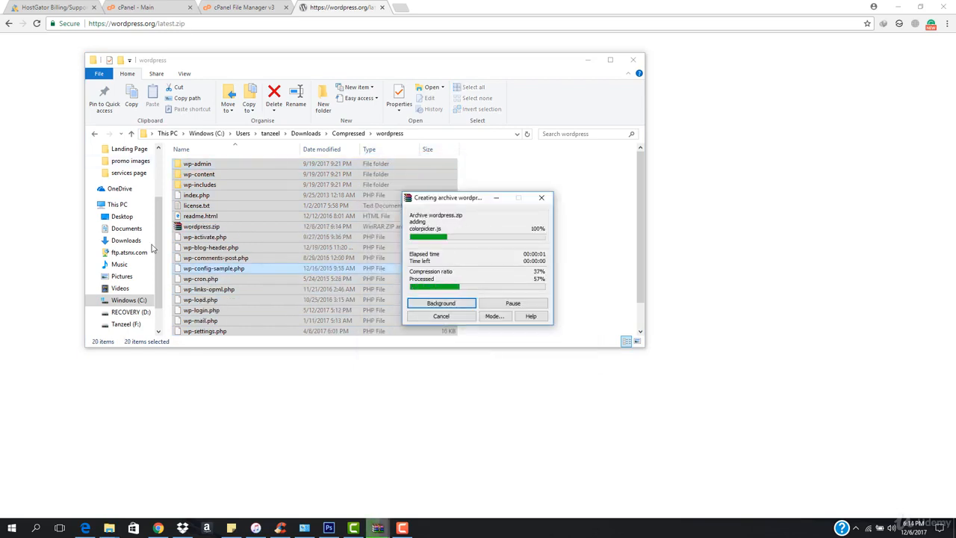
- Open File Manager's upload page for the completewpcourse.com directory and start choosing a file to upload
{"action": "left_click", "coordinate": [229, 227]}
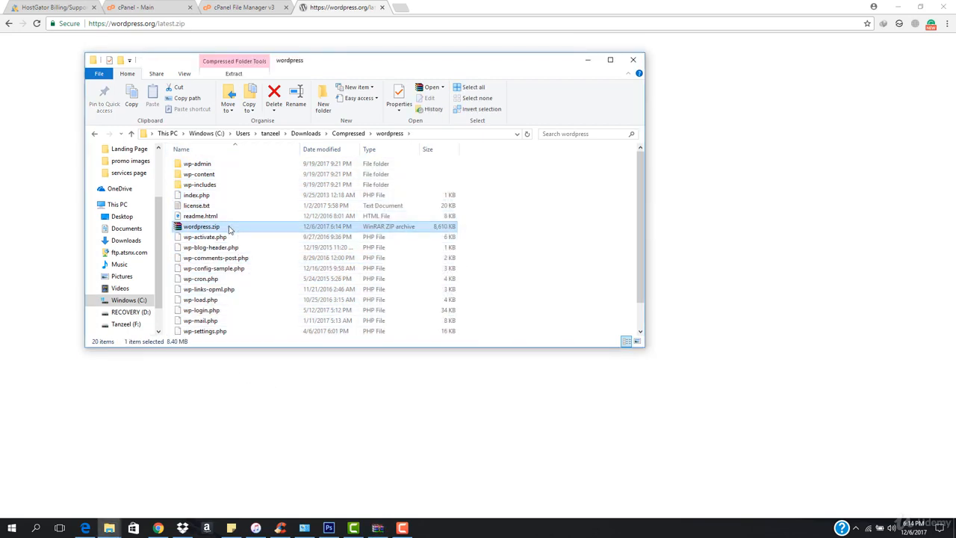
{"action": "left_click", "coordinate": [228, 6]}
{"action": "right_click", "coordinate": [283, 228]}
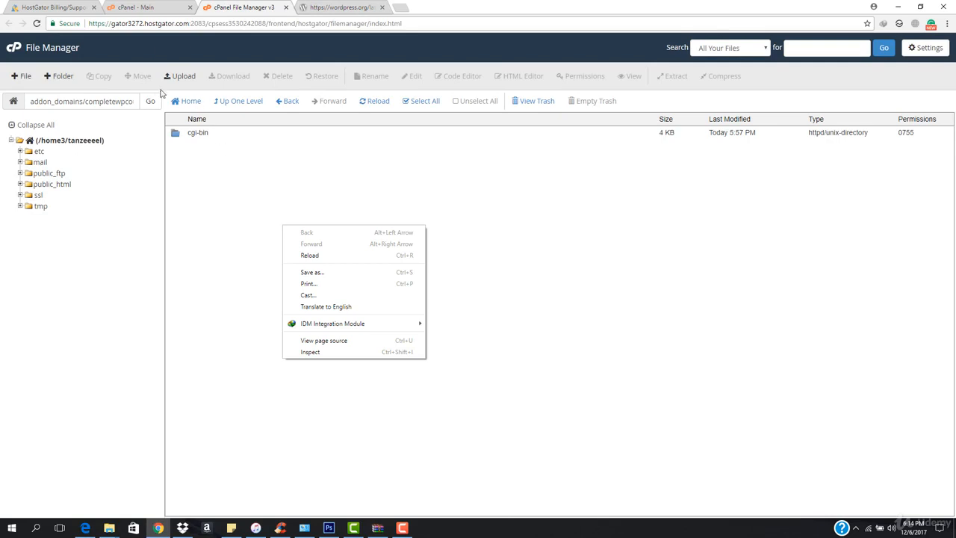
{"action": "left_click", "coordinate": [187, 76]}
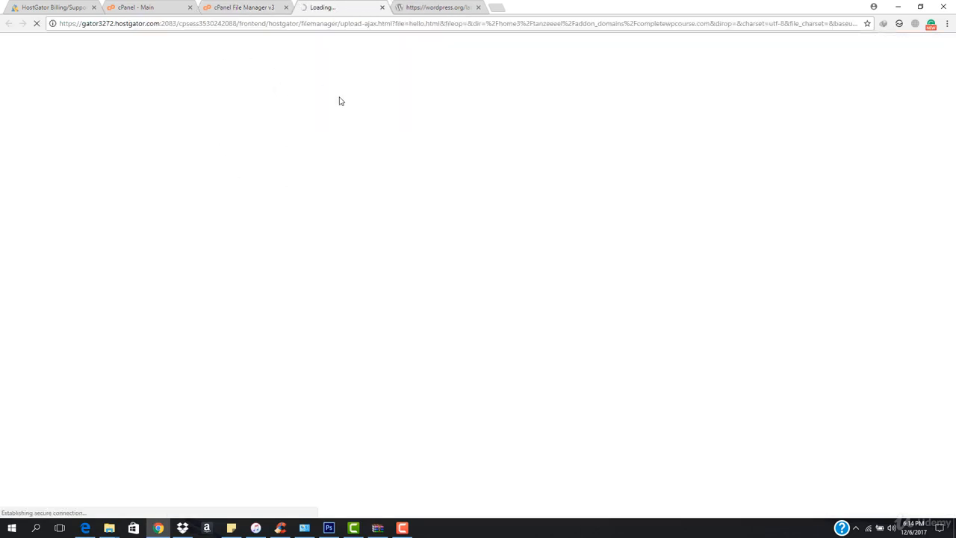
{"action": "left_click", "coordinate": [478, 212]}
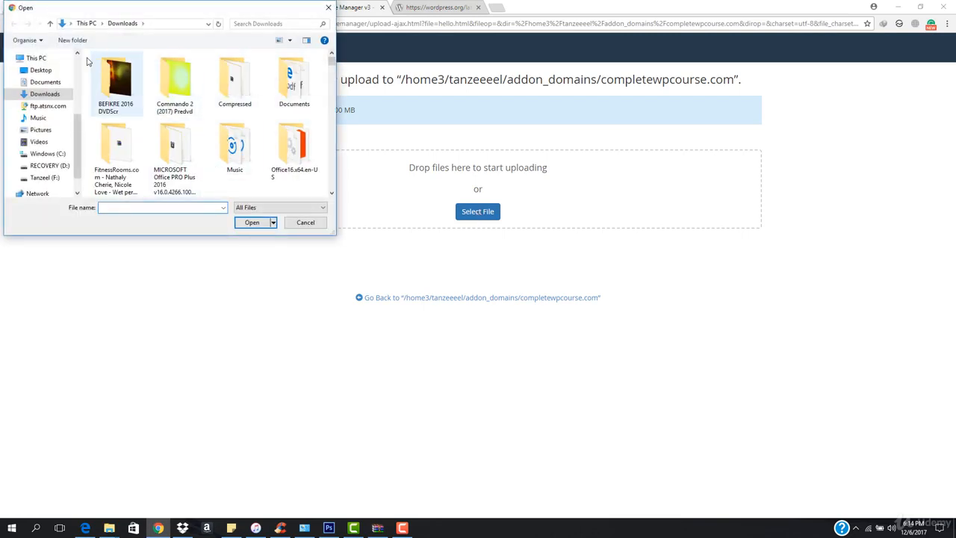
- Upload wordpress.zip from Downloads > Compressed > wordpress, then return to the completewpcourse.com directory
{"action": "left_click", "coordinate": [46, 70]}
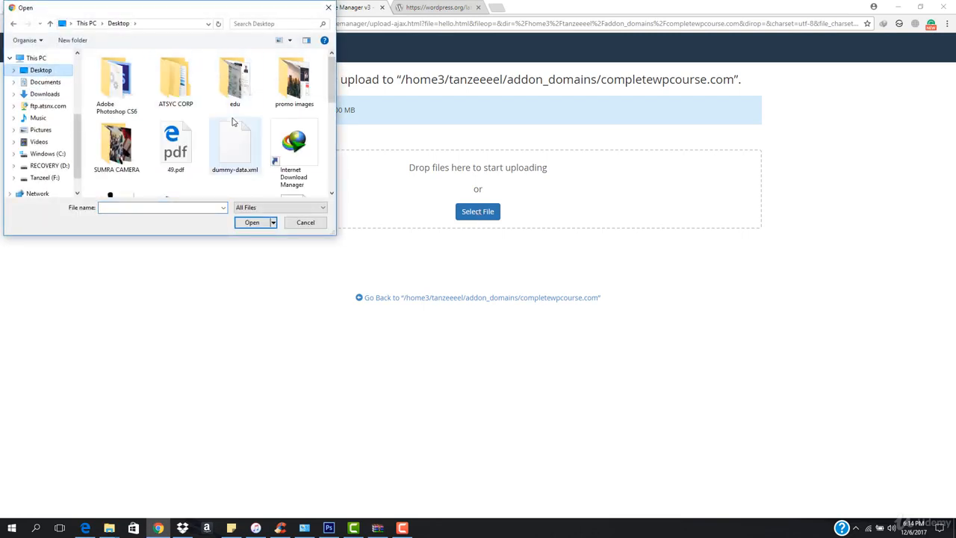
{"action": "scroll", "coordinate": [232, 122], "scroll_direction": "down", "scroll_amount": 2}
{"action": "scroll", "coordinate": [149, 123], "scroll_direction": "up", "scroll_amount": 2}
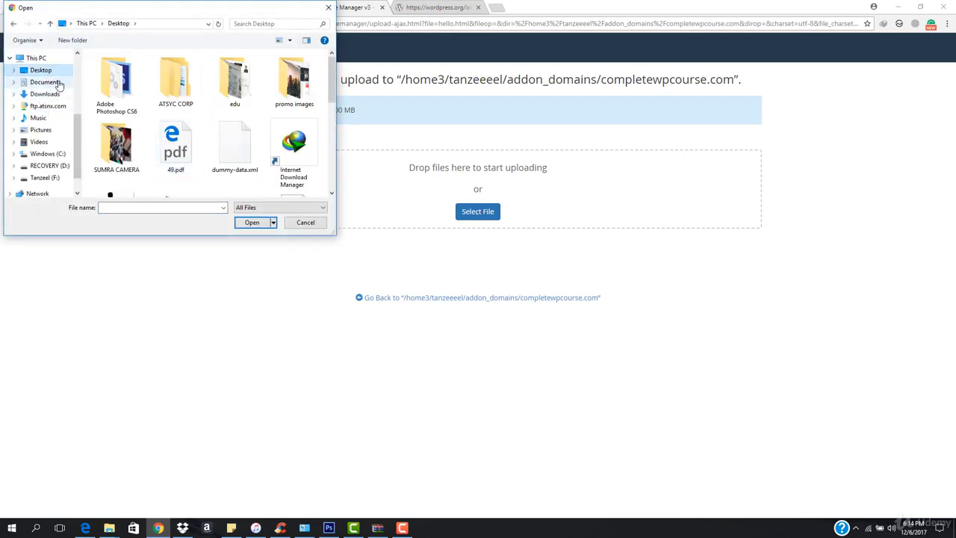
{"action": "left_click", "coordinate": [46, 82]}
{"action": "left_click", "coordinate": [46, 94]}
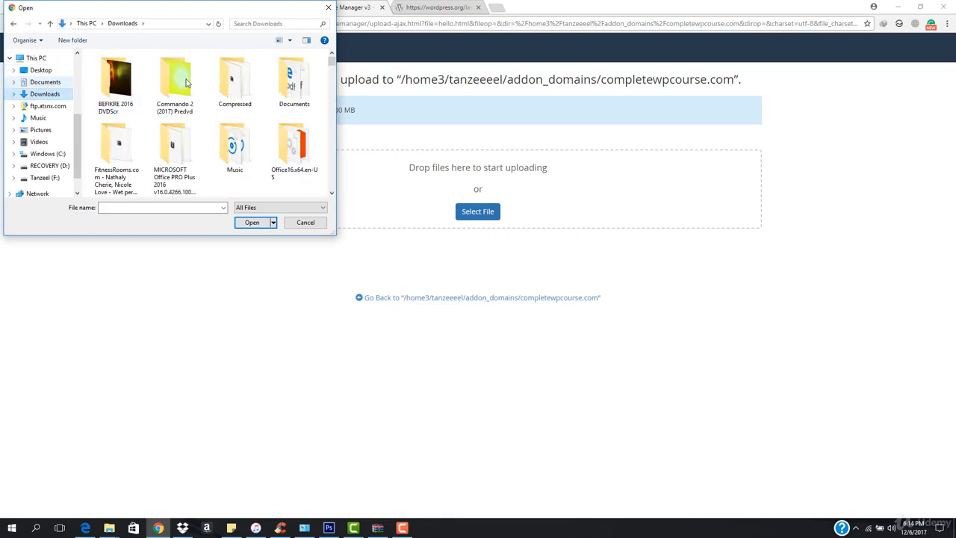
{"action": "double_click", "coordinate": [235, 79]}
{"action": "scroll", "coordinate": [134, 142], "scroll_direction": "down", "scroll_amount": 2}
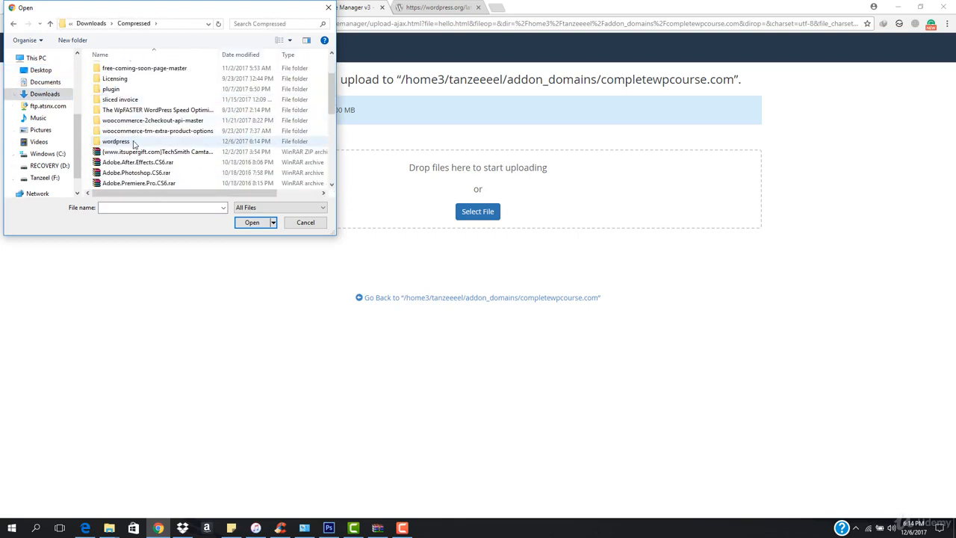
{"action": "double_click", "coordinate": [127, 142]}
{"action": "left_click", "coordinate": [139, 132]}
{"action": "double_click", "coordinate": [156, 138]}
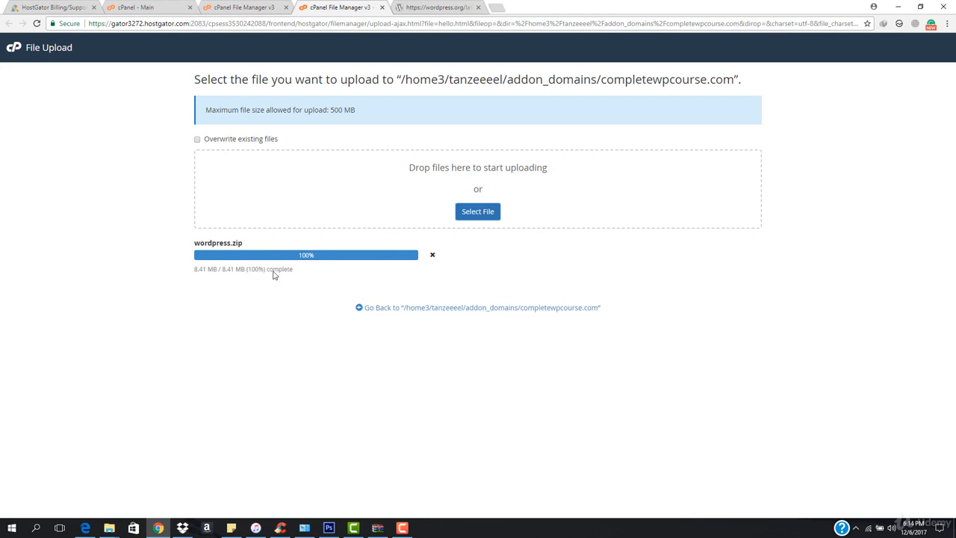
{"action": "left_click", "coordinate": [439, 310]}
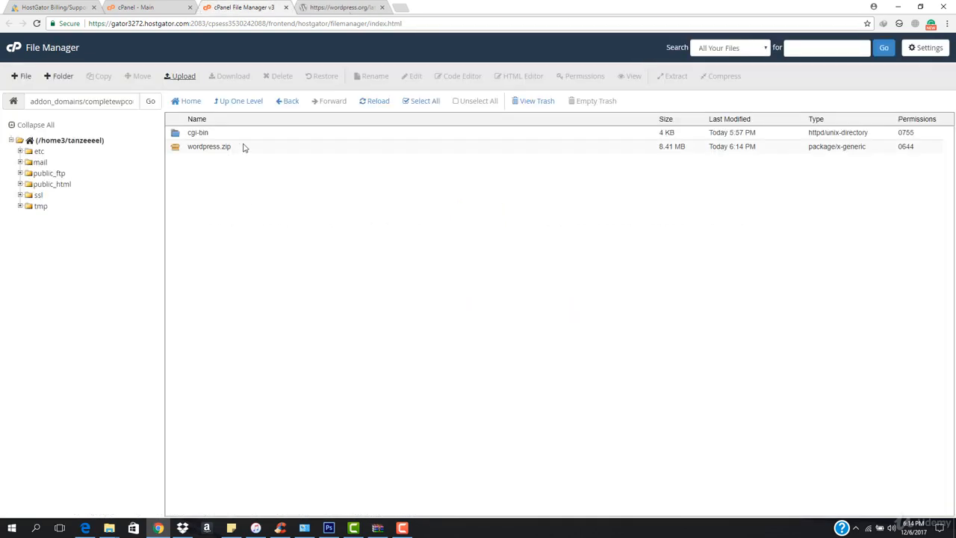
- Extract wordpress.zip into /addon_domains/completewpcourse.com and reload the file listing
{"action": "right_click", "coordinate": [255, 152]}
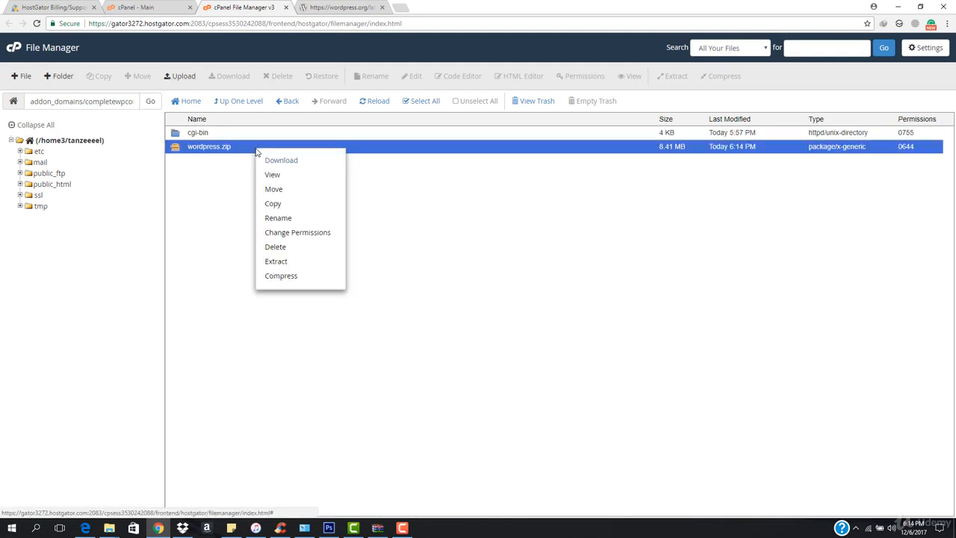
{"action": "left_click", "coordinate": [305, 261]}
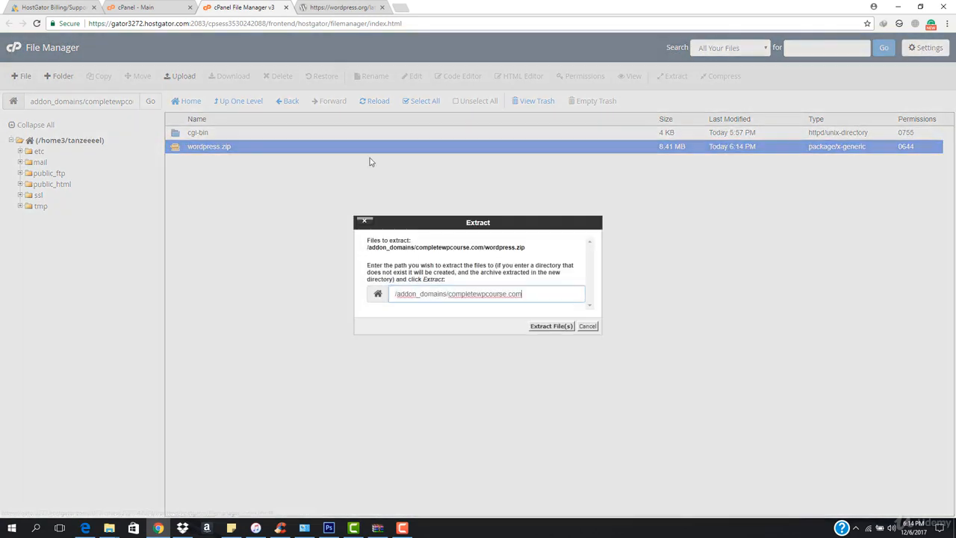
{"action": "left_click", "coordinate": [565, 328]}
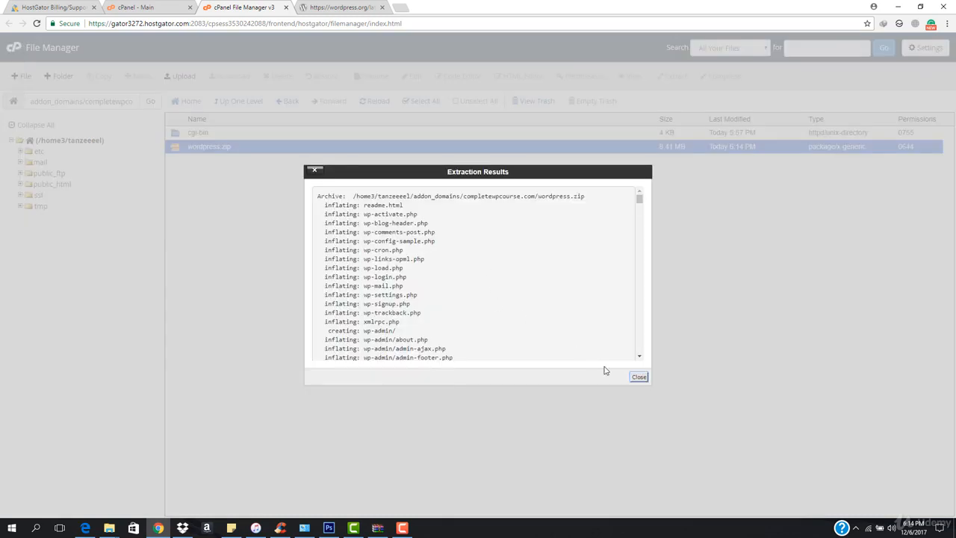
{"action": "left_click", "coordinate": [636, 379]}
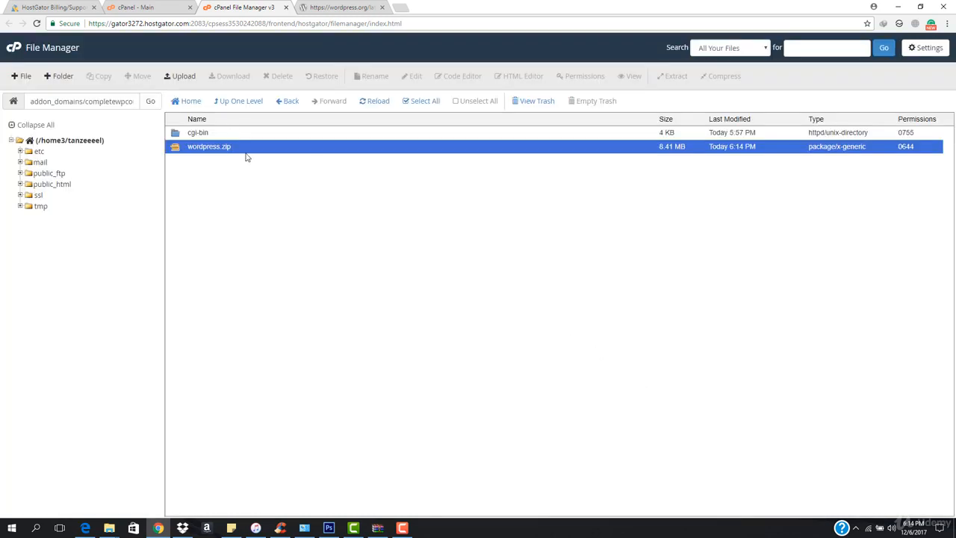
{"action": "left_click", "coordinate": [371, 107]}
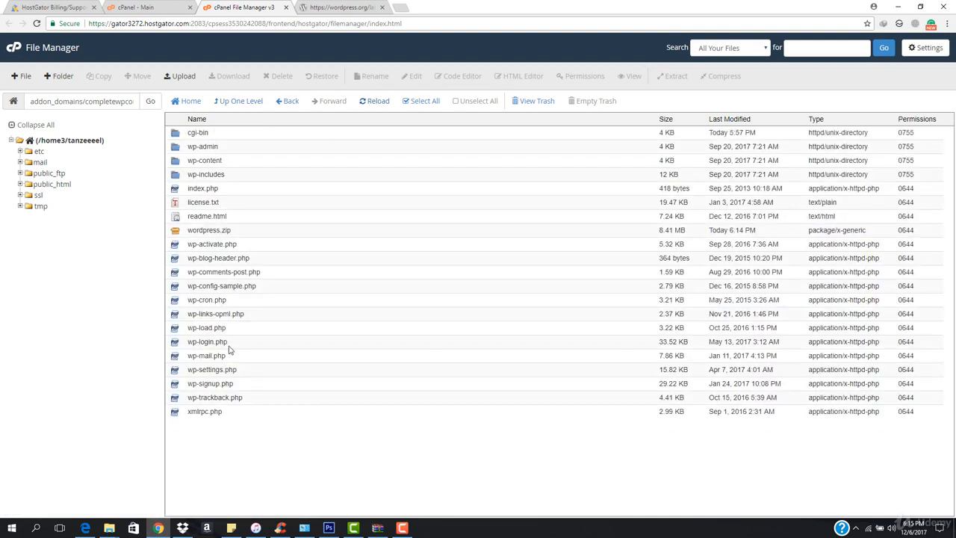
- Delete wordpress.zip permanently, skipping the trash
{"action": "left_click", "coordinate": [260, 234]}
{"action": "key", "text": "Delete"}
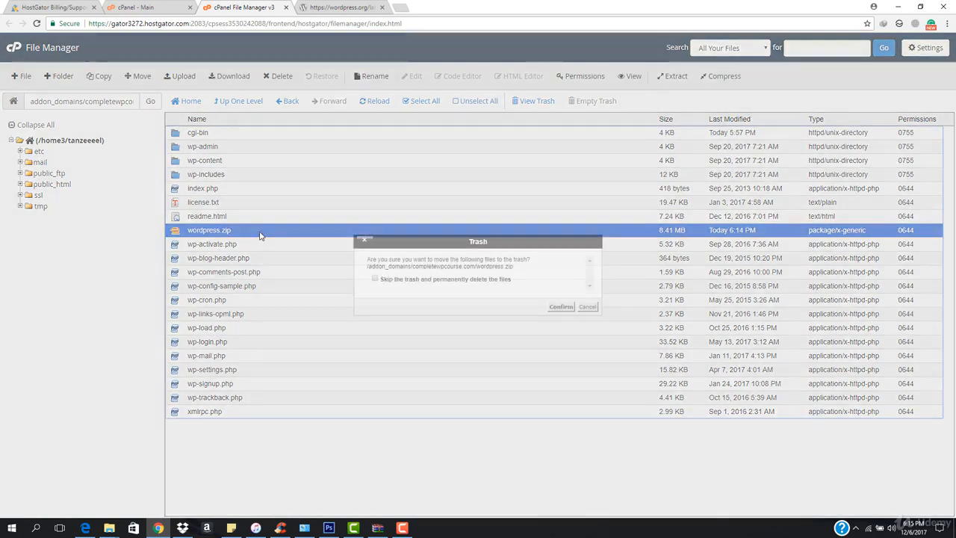
{"action": "left_click", "coordinate": [375, 279]}
{"action": "left_click", "coordinate": [561, 307]}
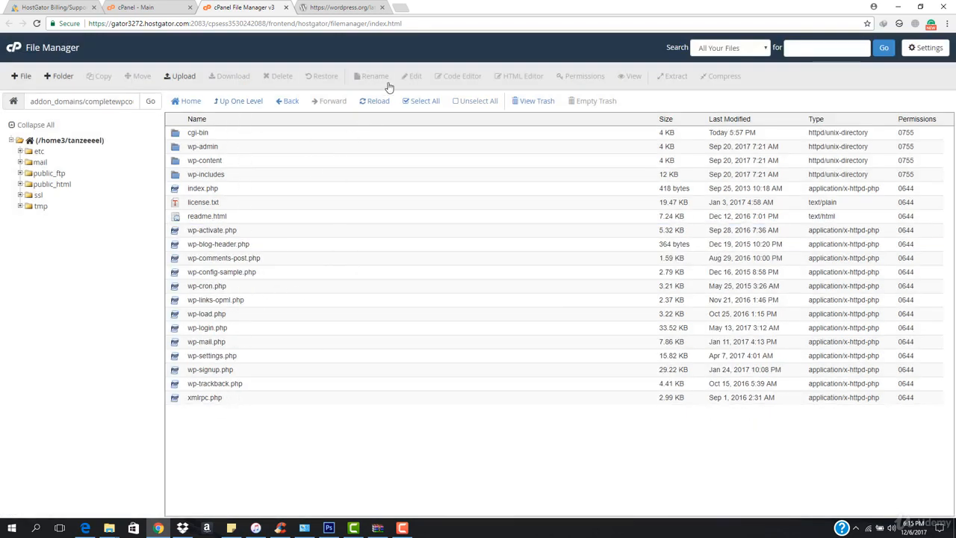
- Open completewpcourse.com in a new browser tab
{"action": "left_click", "coordinate": [402, 8]}
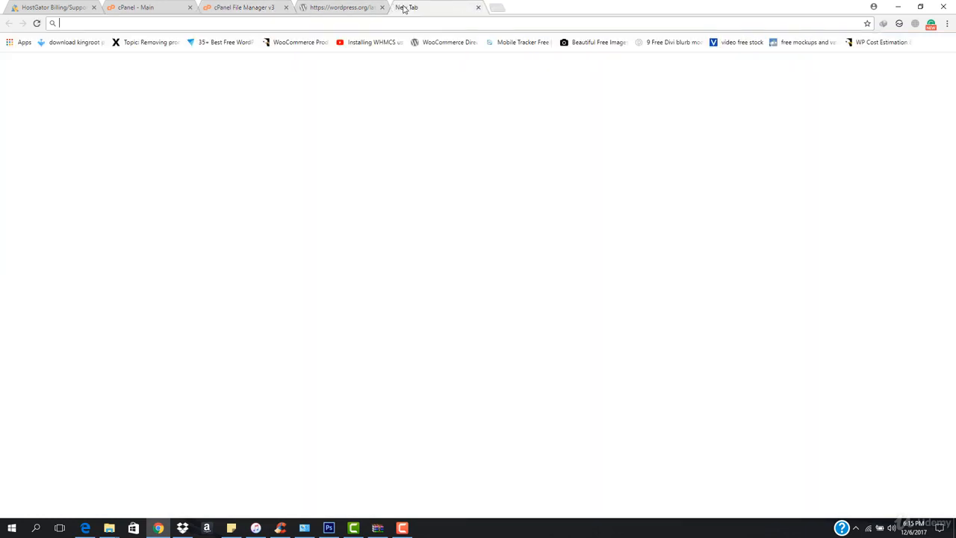
{"action": "type", "text": "i"}
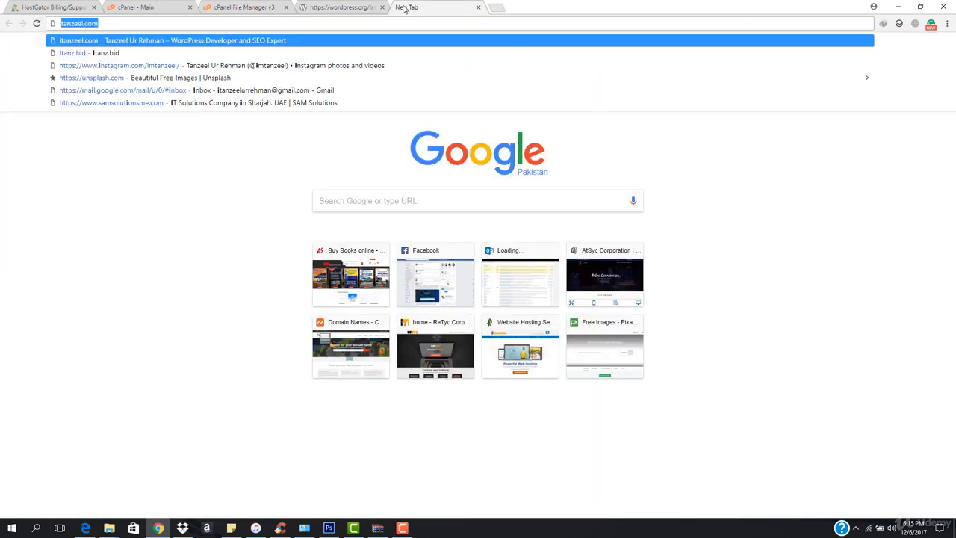
{"action": "key", "text": "BackSpace"}
{"action": "key", "text": "BackSpace"}
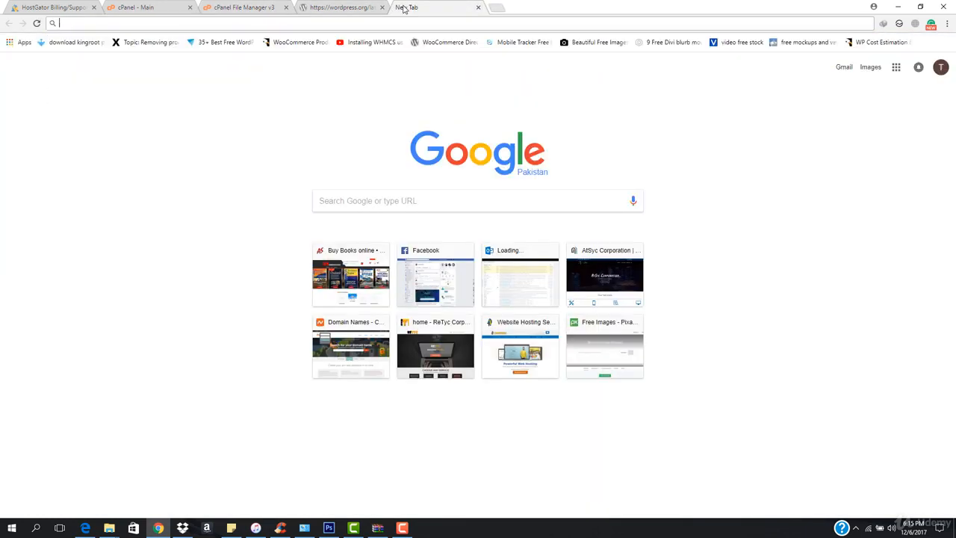
{"action": "type", "text": "com"}
{"action": "key", "text": "Return"}
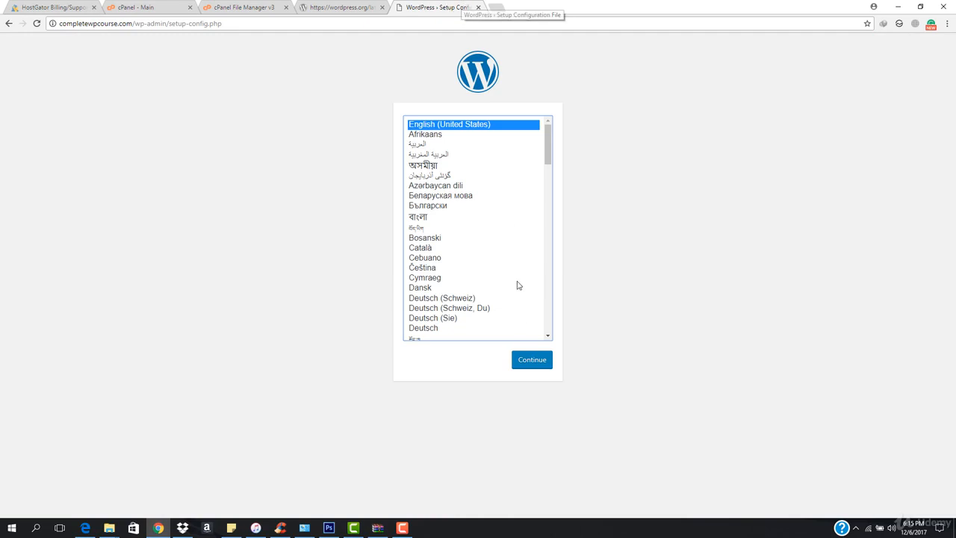
- Start the WordPress setup in English (United States) and proceed to the database connection form
{"action": "left_click", "coordinate": [542, 361]}
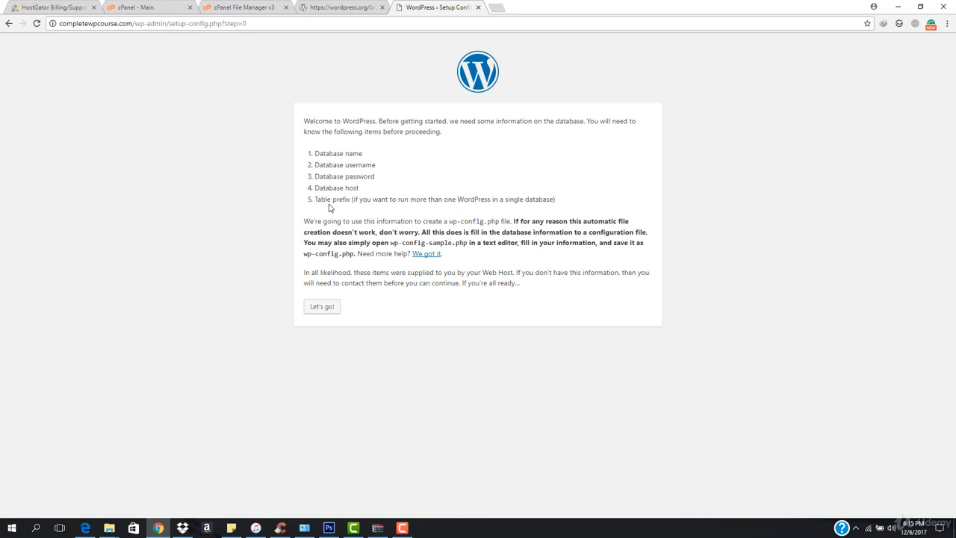
{"action": "left_click", "coordinate": [320, 307]}
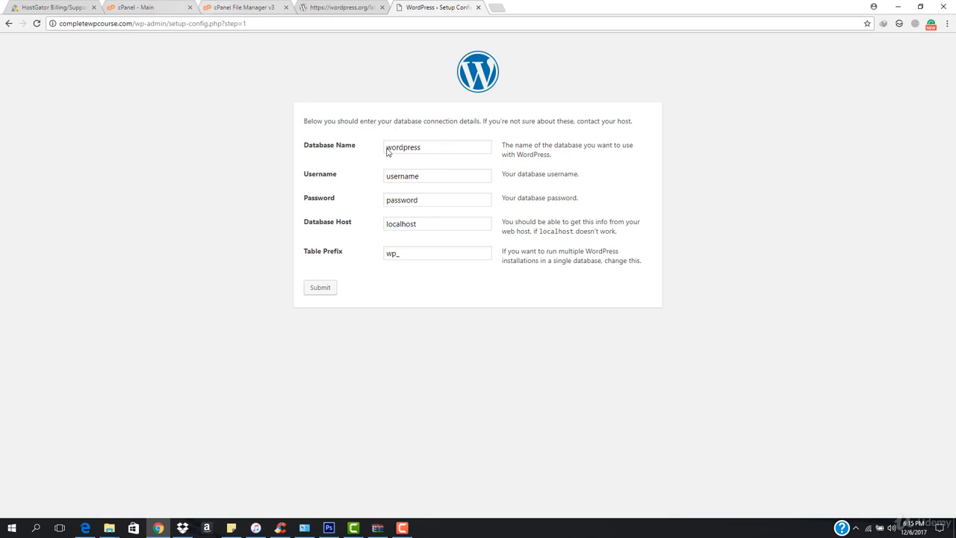
- Open cPanel's MySQL Databases page in a new tab
{"action": "left_click", "coordinate": [141, 6]}
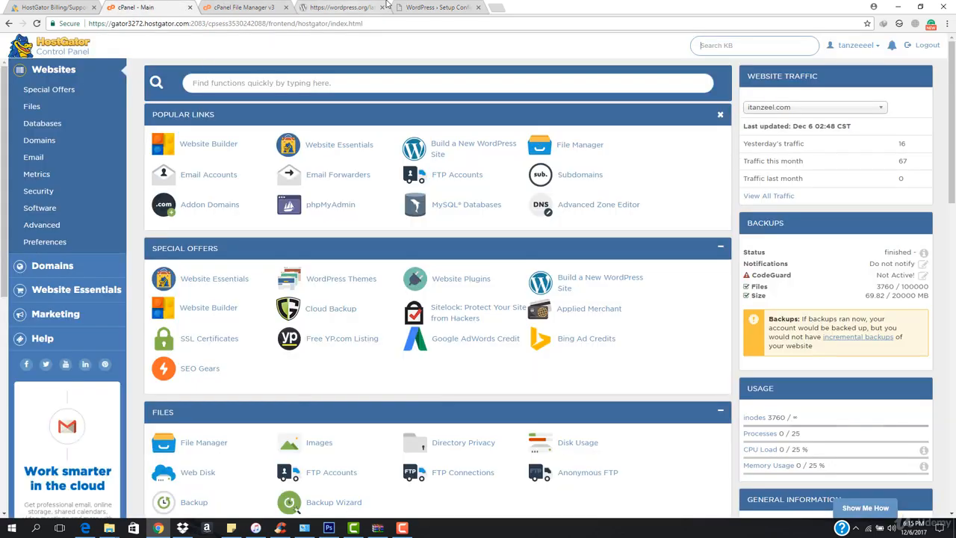
{"action": "left_click", "coordinate": [422, 7]}
{"action": "left_click", "coordinate": [149, 6]}
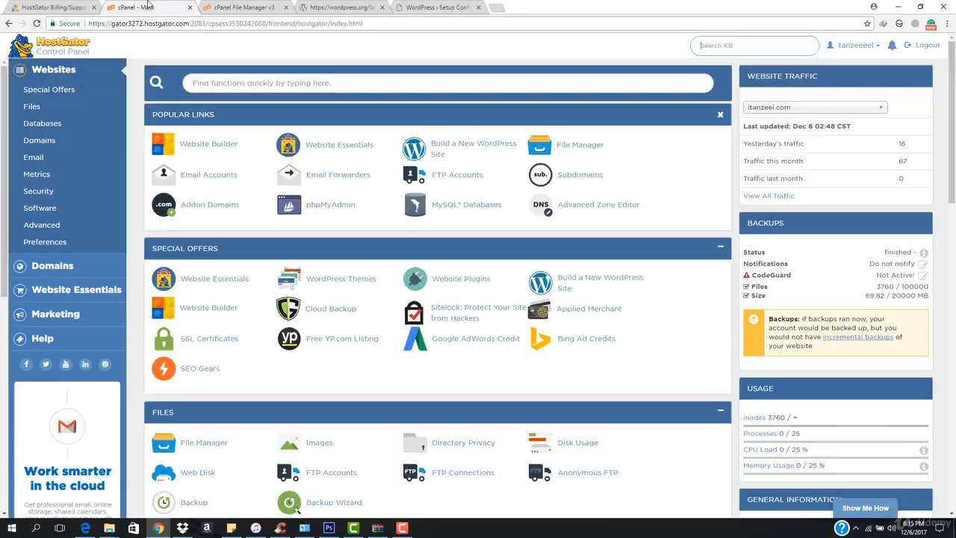
{"action": "scroll", "coordinate": [252, 366], "scroll_direction": "down", "scroll_amount": 2}
{"action": "scroll", "coordinate": [251, 366], "scroll_direction": "down", "scroll_amount": 1}
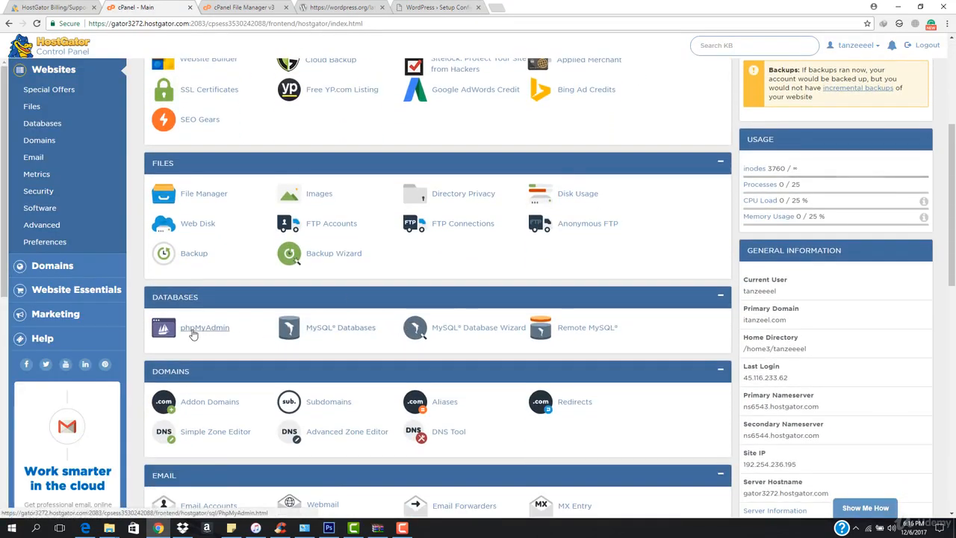
{"action": "right_click", "coordinate": [330, 333]}
{"action": "left_click", "coordinate": [339, 336]}
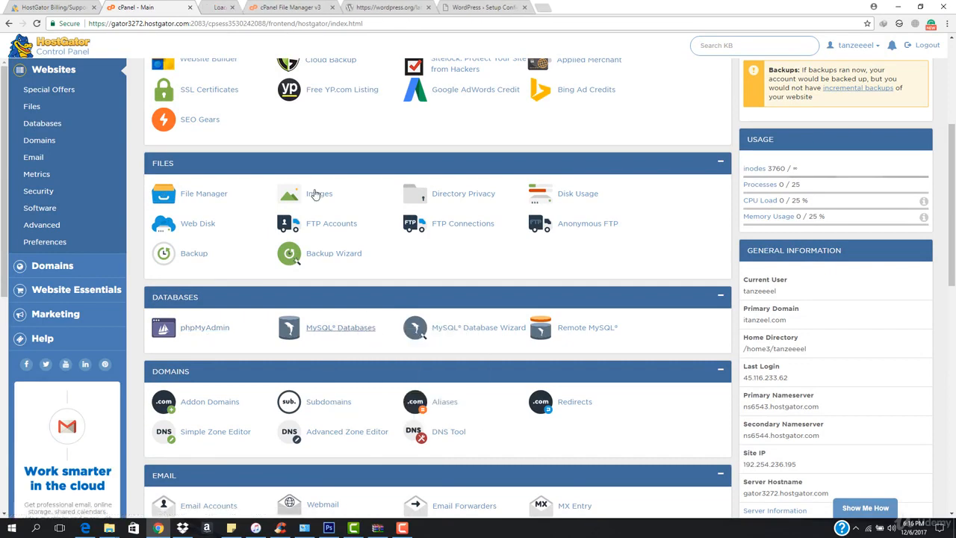
{"action": "left_click", "coordinate": [237, 6]}
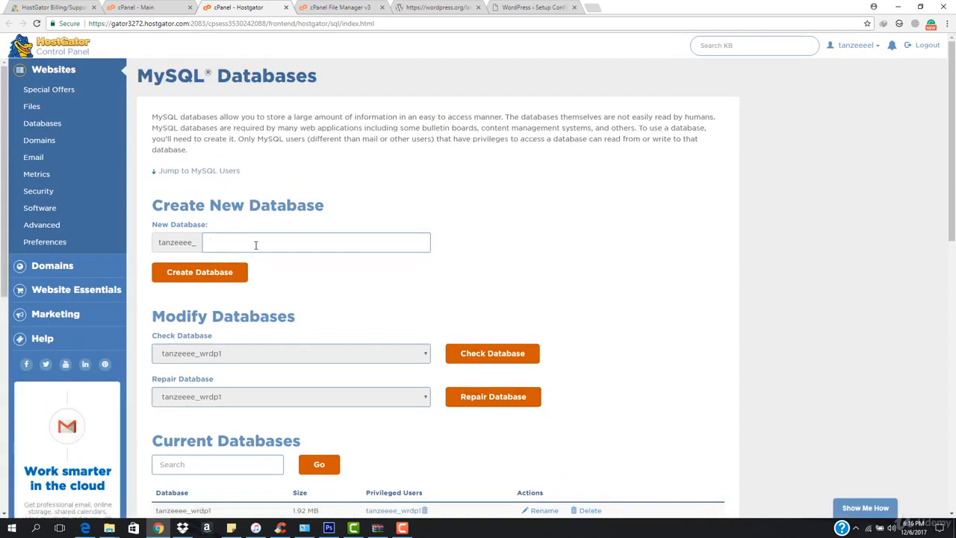
- Create a new MySQL database named cwpcourse and go back to the databases page
{"action": "type", "text": "com"}
{"action": "scroll", "coordinate": [255, 244], "scroll_direction": "down", "scroll_amount": 1}
{"action": "left_click", "coordinate": [181, 180]}
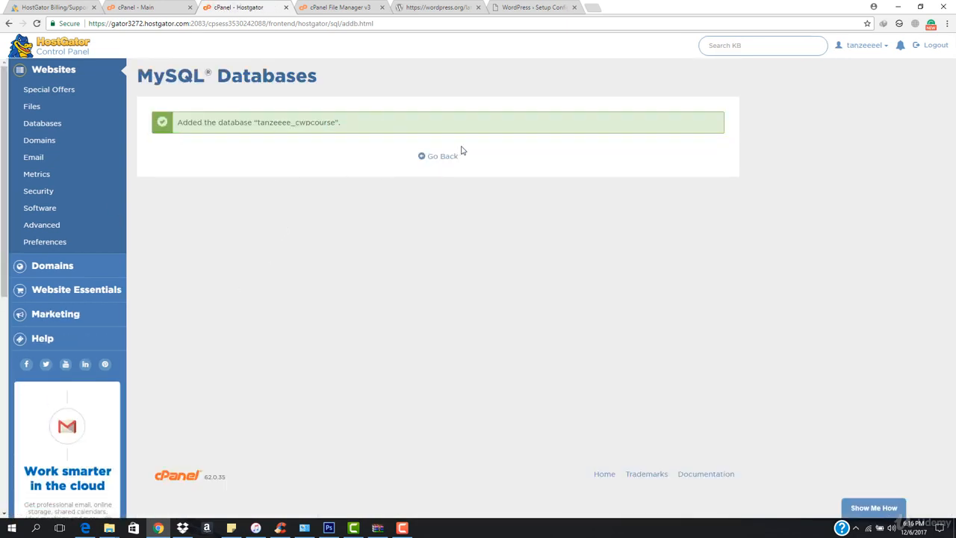
{"action": "left_click", "coordinate": [440, 162]}
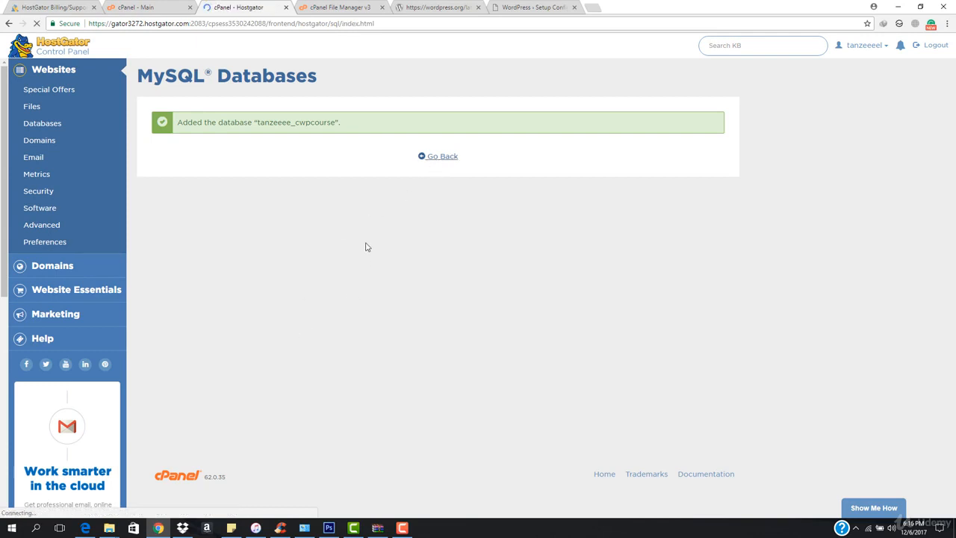
- Scroll to the Add New User section and enter tanz as the new MySQL username
{"action": "scroll", "coordinate": [292, 308], "scroll_direction": "down", "scroll_amount": 3}
{"action": "scroll", "coordinate": [292, 309], "scroll_direction": "down", "scroll_amount": 1}
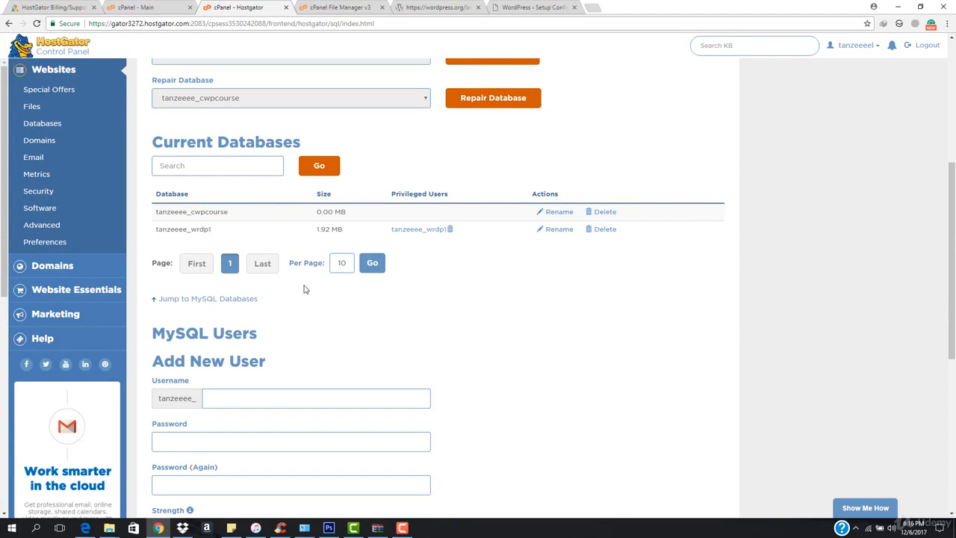
{"action": "scroll", "coordinate": [271, 358], "scroll_direction": "down", "scroll_amount": 1}
{"action": "scroll", "coordinate": [273, 295], "scroll_direction": "down", "scroll_amount": 1}
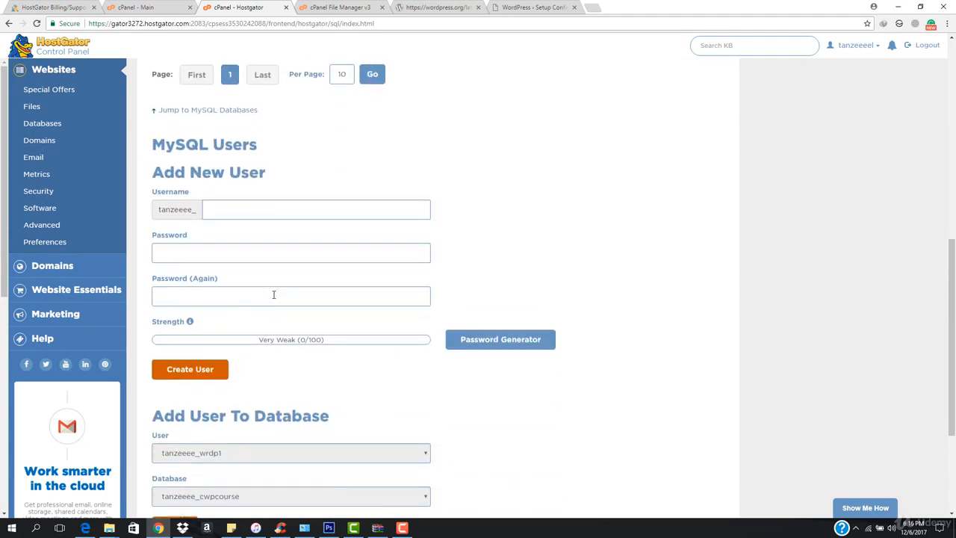
{"action": "scroll", "coordinate": [250, 214], "scroll_direction": "up", "scroll_amount": 1}
{"action": "left_click", "coordinate": [263, 249]}
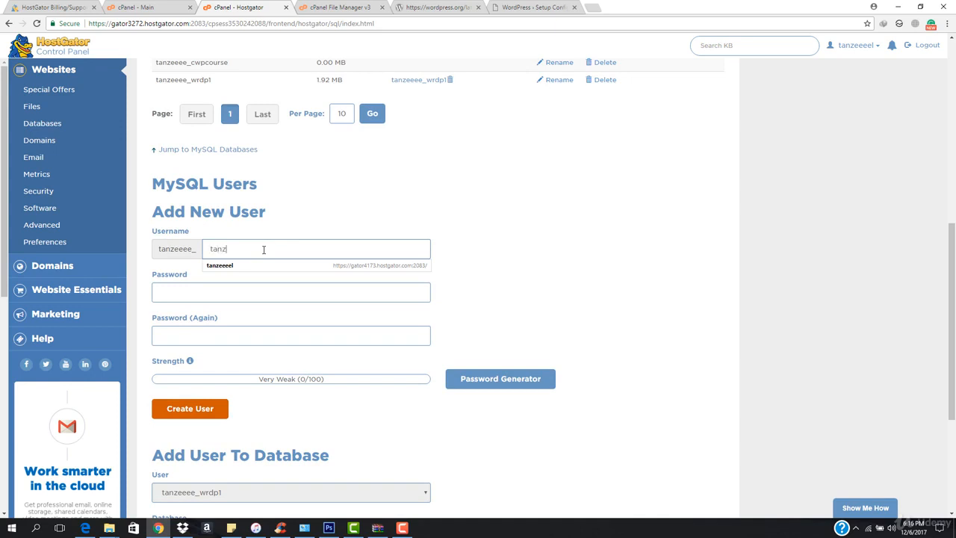
- Enter and confirm the new user's password, then create the MySQL user
{"action": "left_click", "coordinate": [230, 292]}
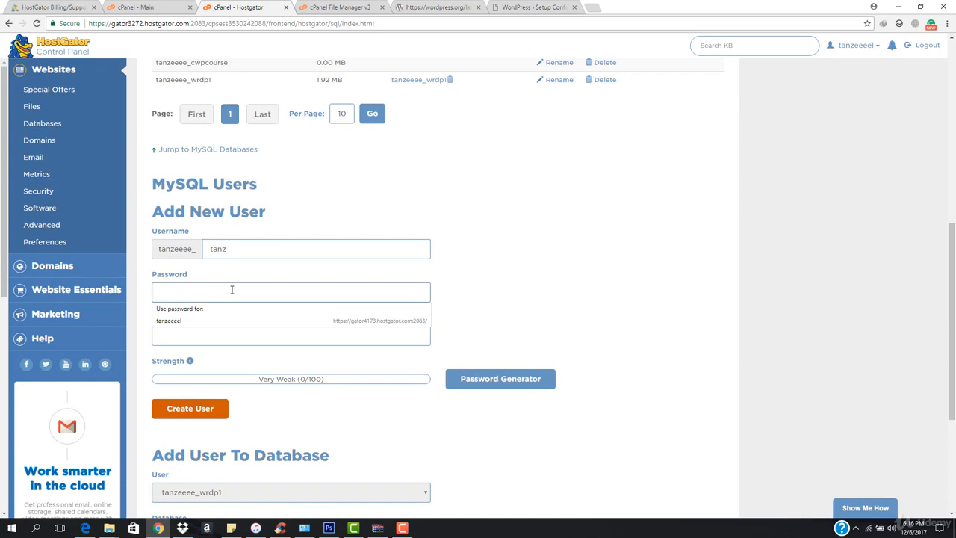
{"action": "type", "text": "•"}
{"action": "key", "text": "BackSpace"}
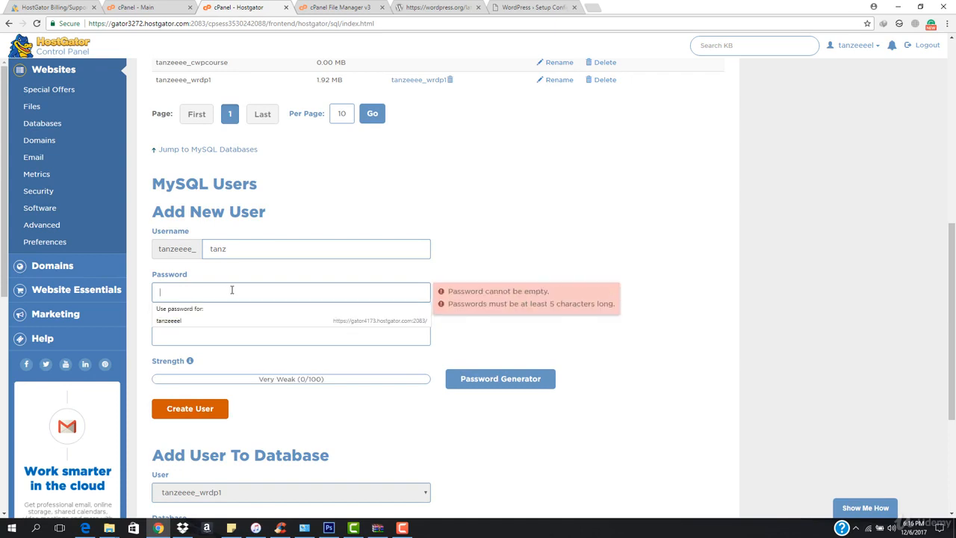
{"action": "type", "text": "••••••"}
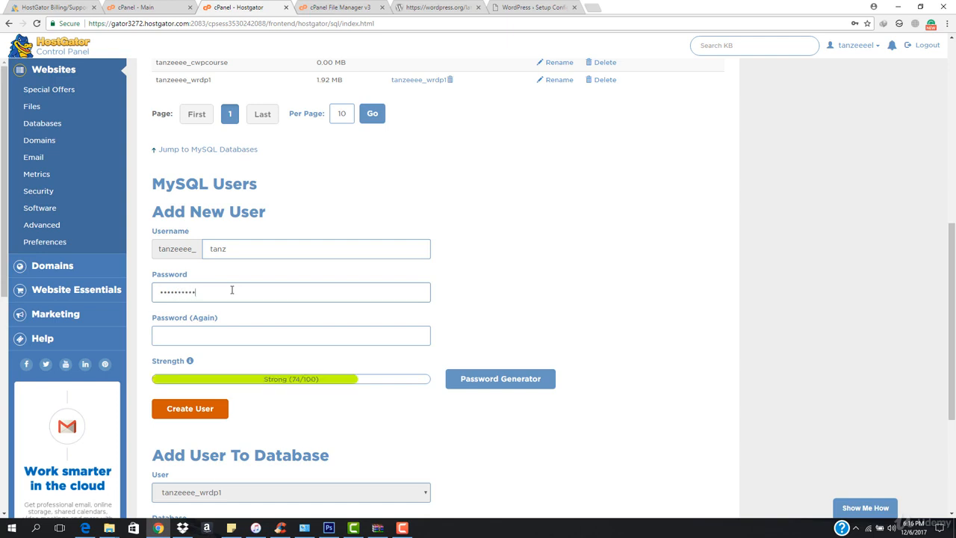
{"action": "left_click", "coordinate": [258, 343]}
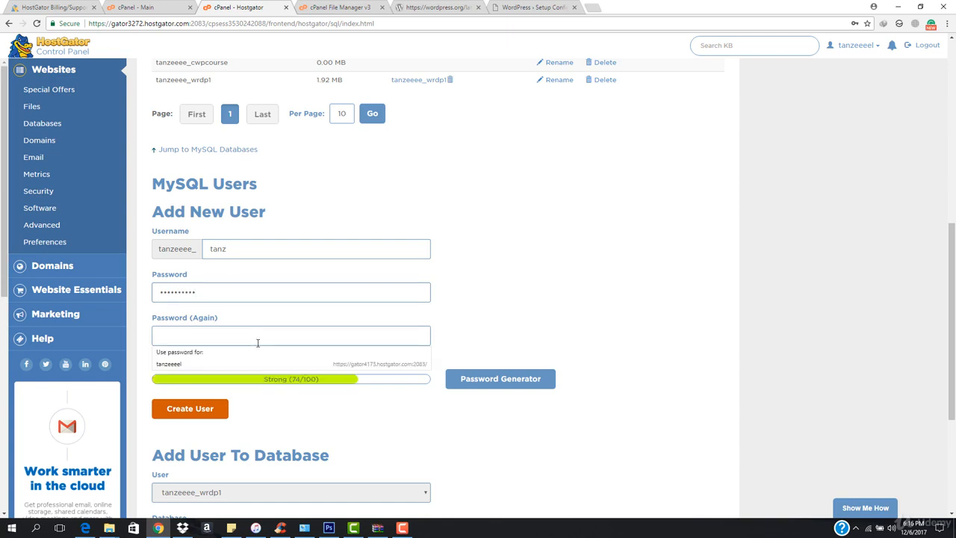
{"action": "type", "text": "t"}
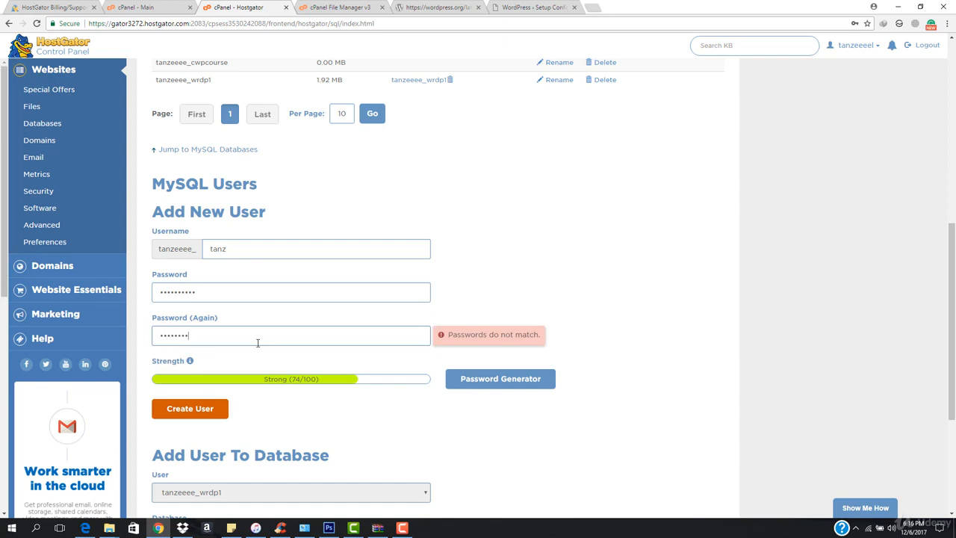
{"action": "type", "text": "1"}
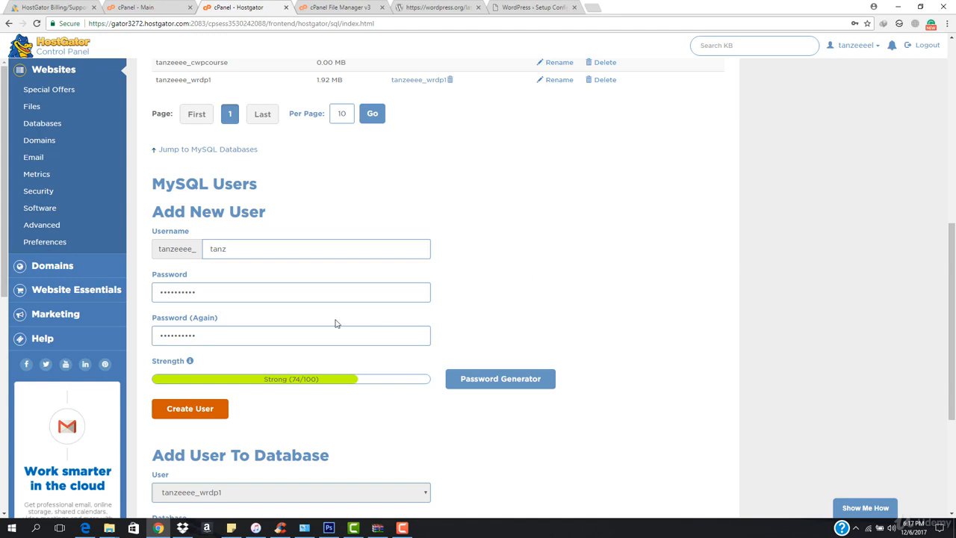
{"action": "left_click", "coordinate": [197, 412]}
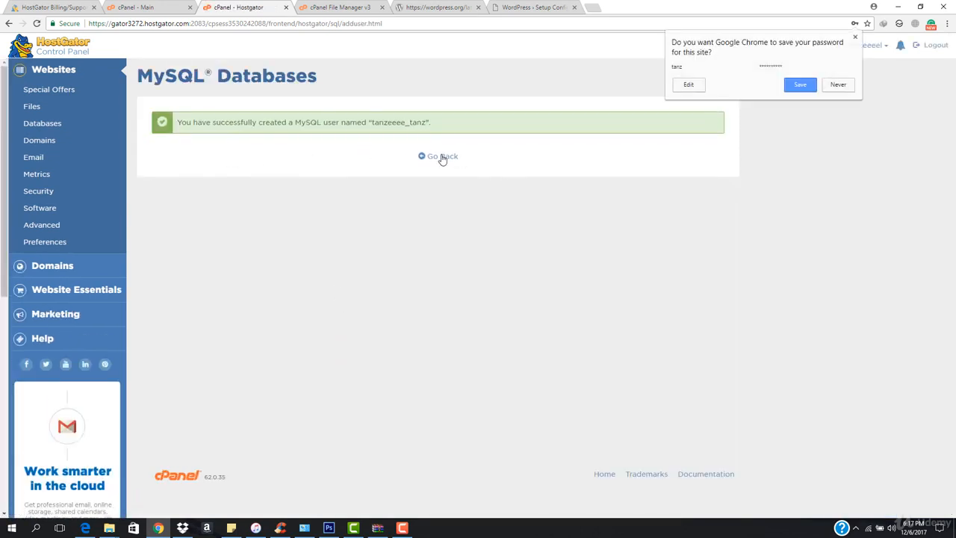
- Add user tanzeeee_tanz to database tanzeeee_cwpcourse and grant it all privileges
{"action": "left_click", "coordinate": [440, 156]}
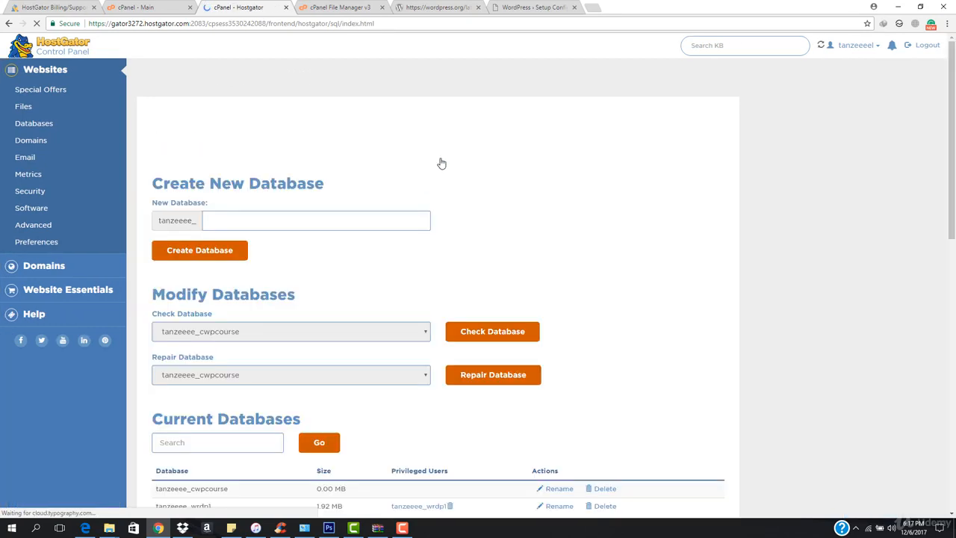
{"action": "scroll", "coordinate": [377, 278], "scroll_direction": "down", "scroll_amount": 2}
{"action": "scroll", "coordinate": [377, 278], "scroll_direction": "down", "scroll_amount": 7}
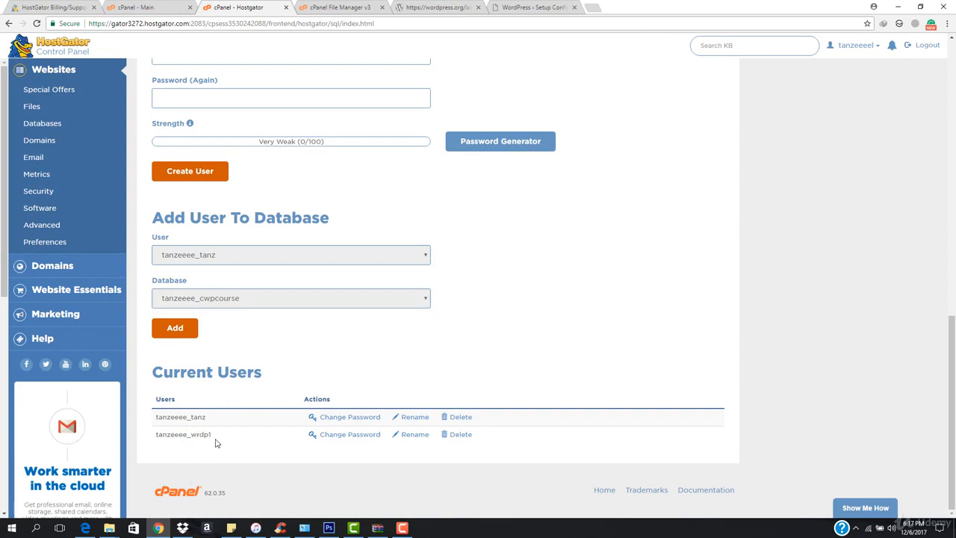
{"action": "scroll", "coordinate": [53, 157], "scroll_direction": "up", "scroll_amount": 1}
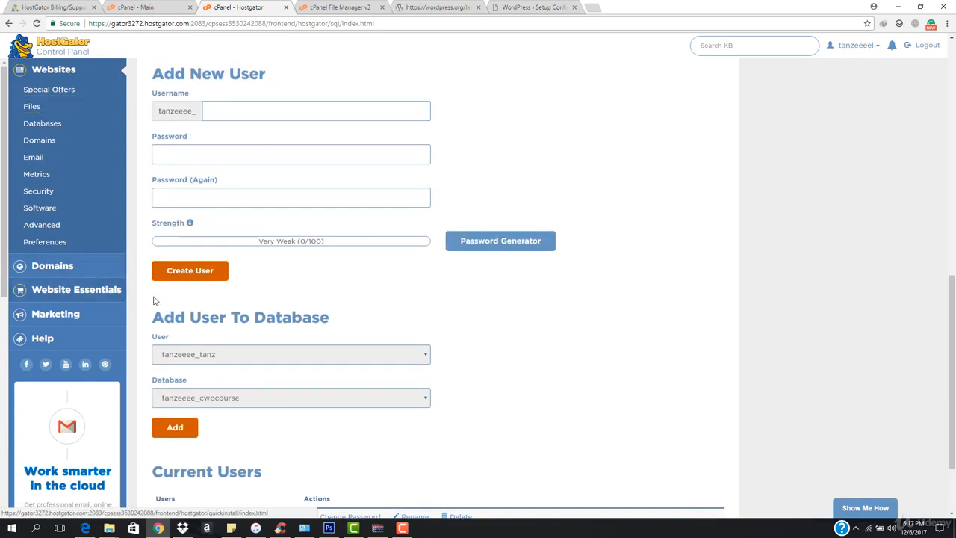
{"action": "scroll", "coordinate": [187, 321], "scroll_direction": "down", "scroll_amount": 1}
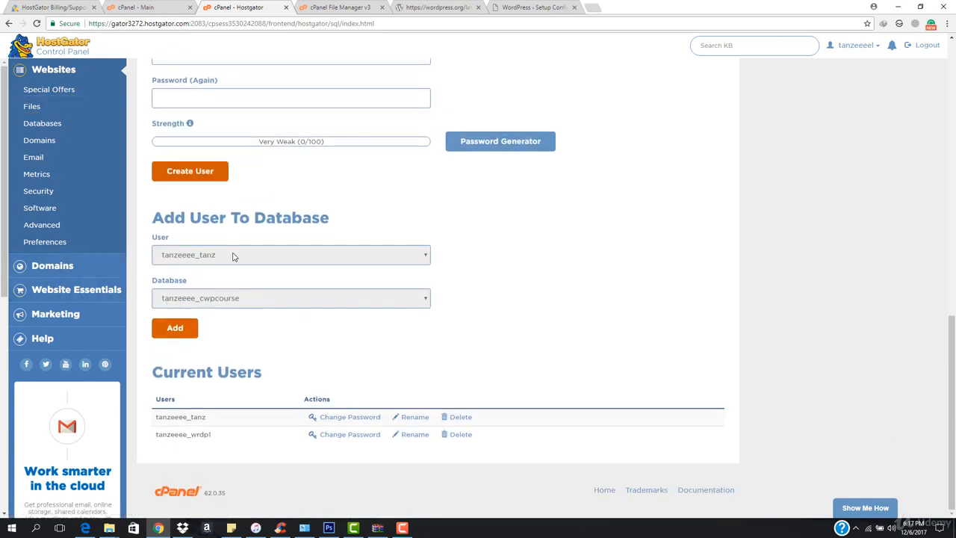
{"action": "left_click", "coordinate": [237, 261]}
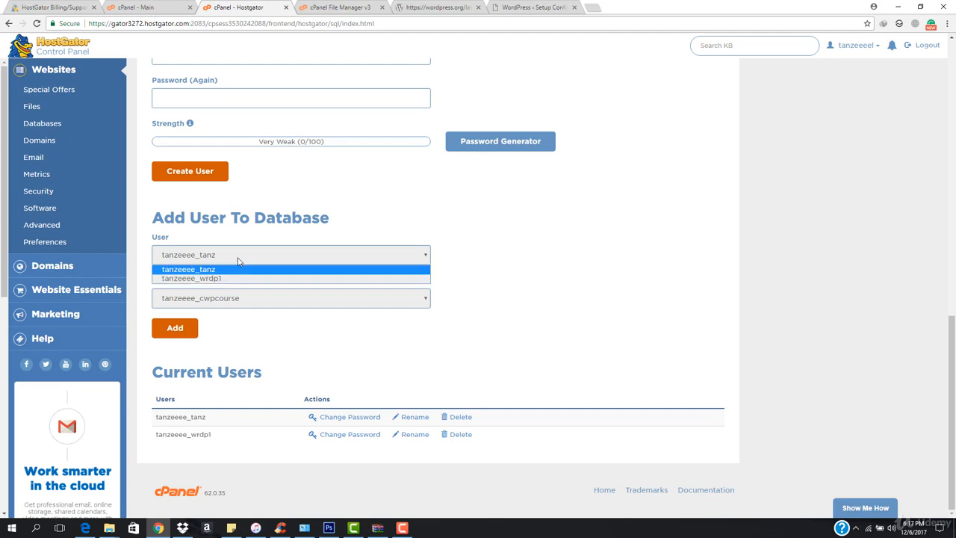
{"action": "left_click", "coordinate": [238, 270]}
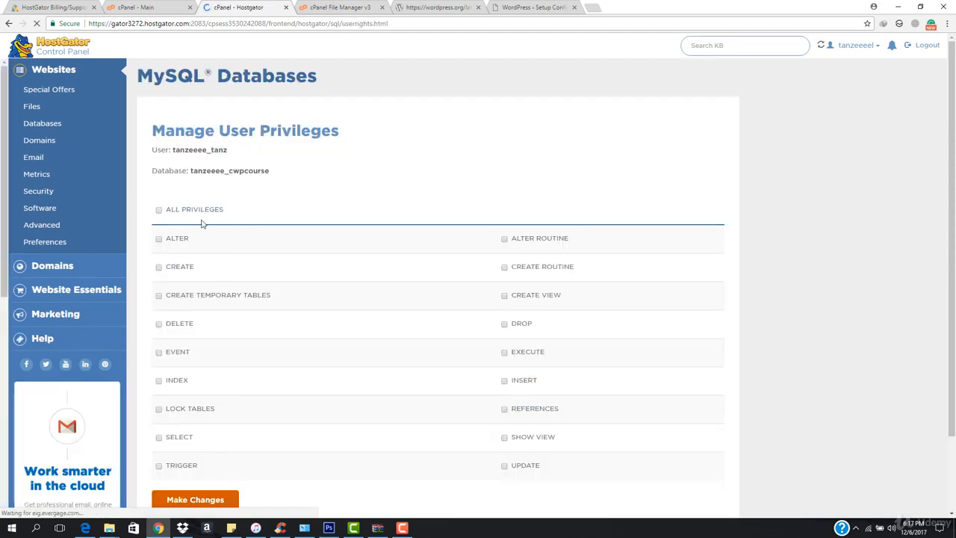
{"action": "left_click", "coordinate": [160, 211]}
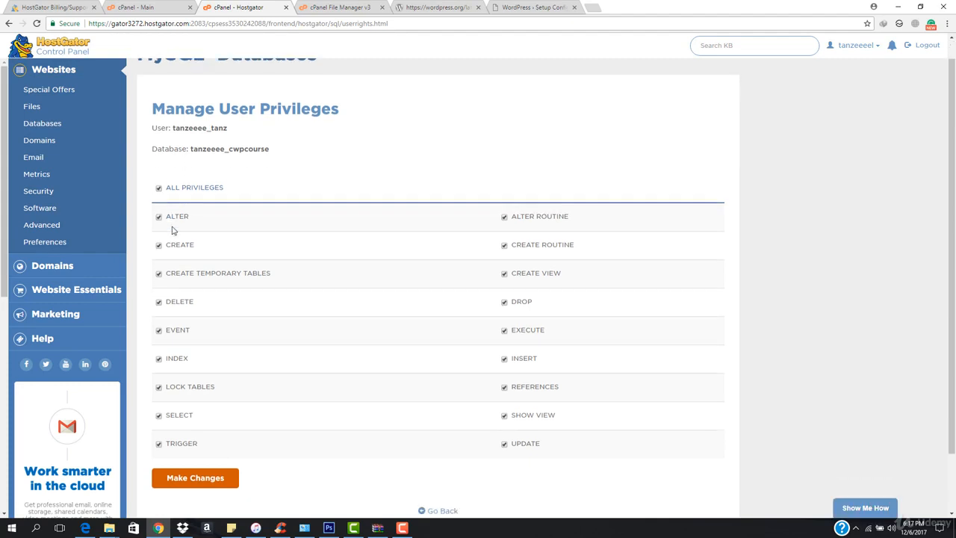
{"action": "scroll", "coordinate": [172, 230], "scroll_direction": "down", "scroll_amount": 2}
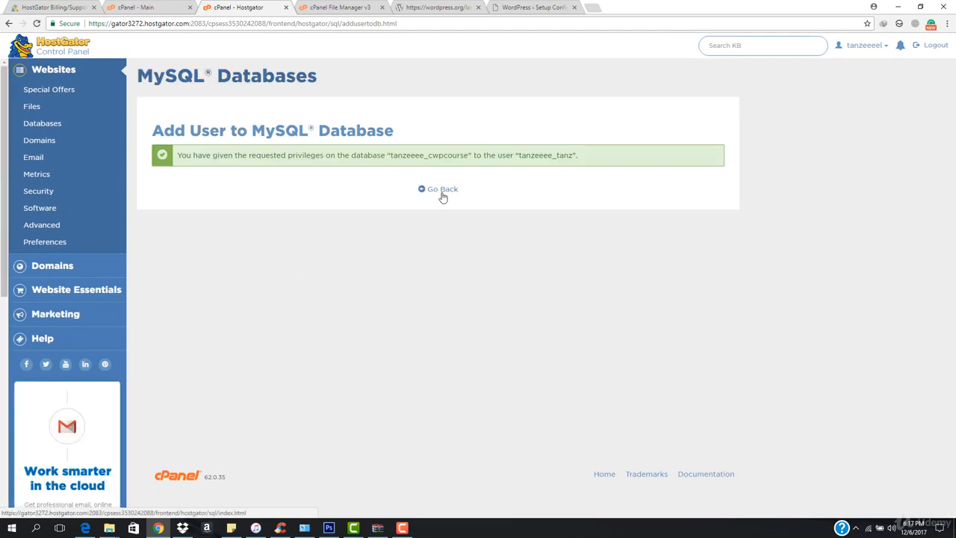
- Copy the database name tanzeeee_cwpcourse into the Database Name field of the WordPress setup form
{"action": "left_click", "coordinate": [443, 190]}
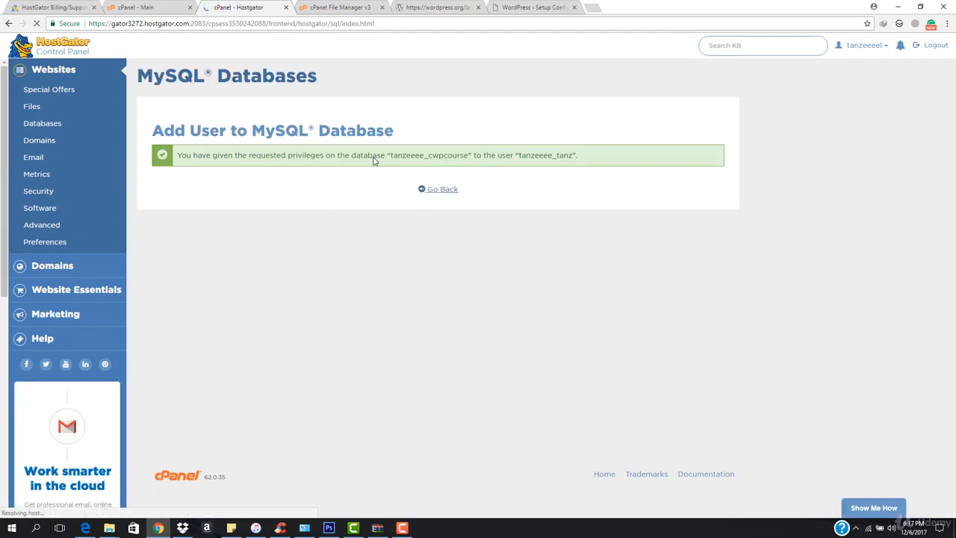
{"action": "scroll", "coordinate": [374, 303], "scroll_direction": "down", "scroll_amount": 3}
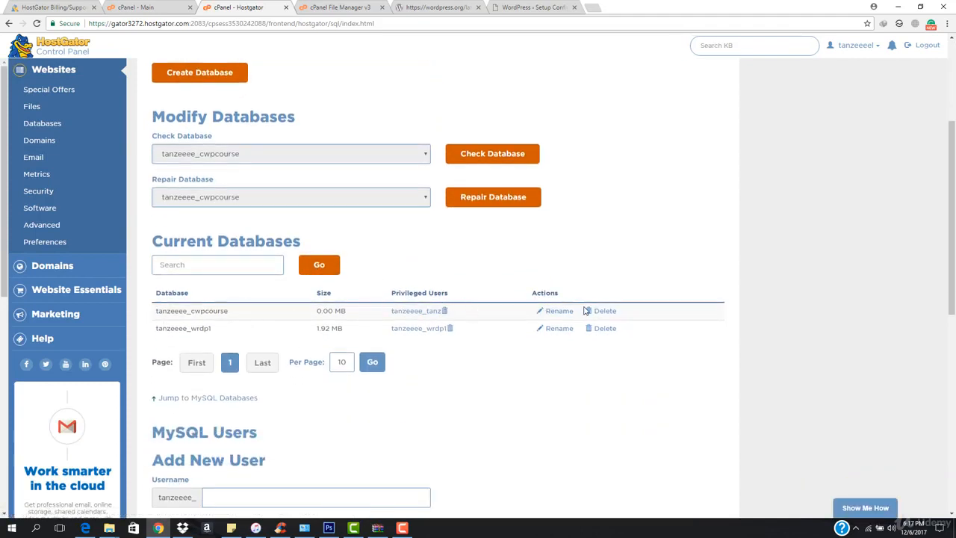
{"action": "scroll", "coordinate": [237, 357], "scroll_direction": "down", "scroll_amount": 2}
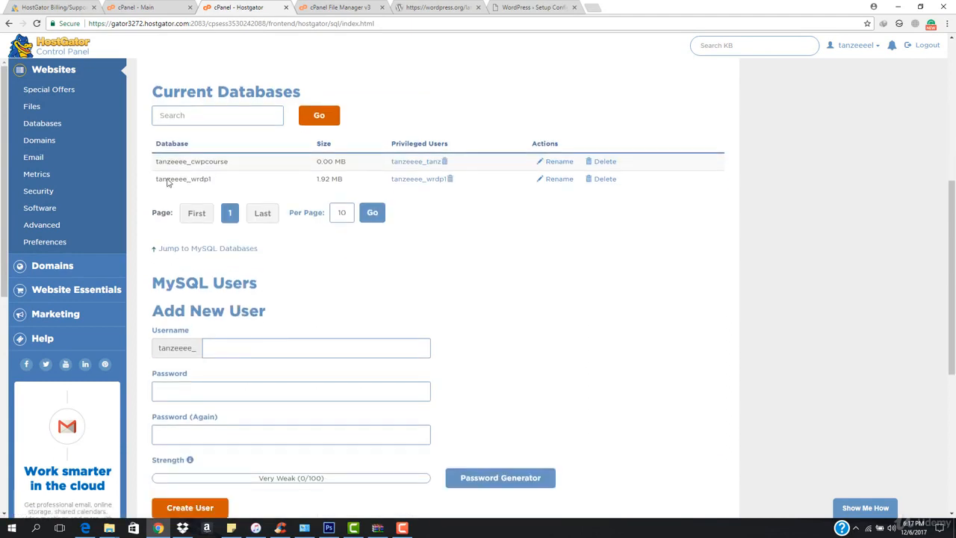
{"action": "double_click", "coordinate": [183, 160]}
{"action": "key", "text": "ctrl+c"}
{"action": "left_click", "coordinate": [448, 7]}
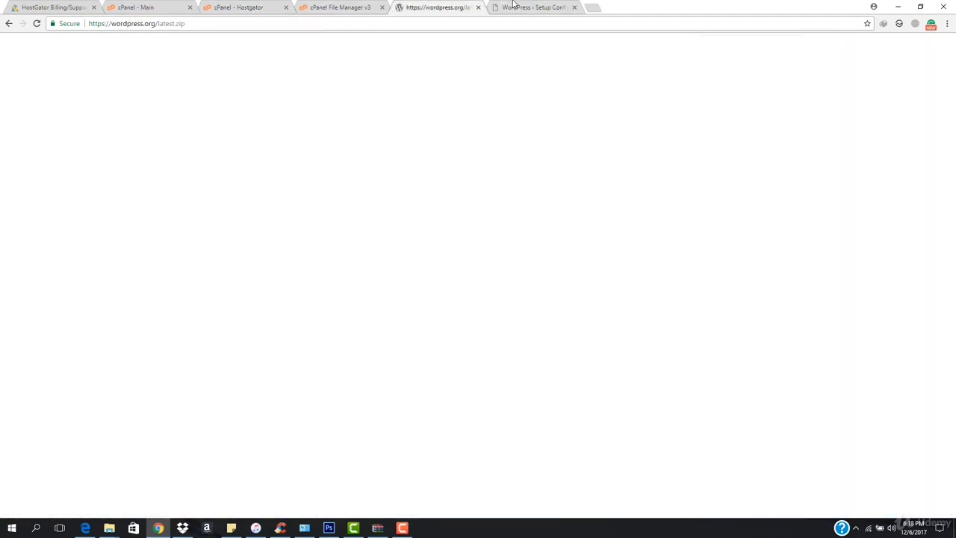
{"action": "left_click", "coordinate": [522, 6]}
{"action": "double_click", "coordinate": [435, 150]}
{"action": "key", "text": "ctrl+v"}
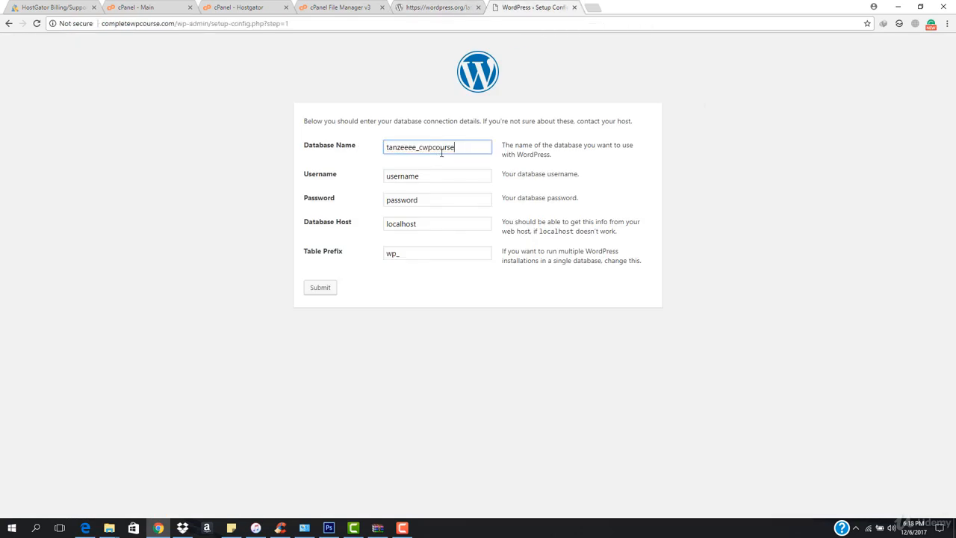
{"action": "double_click", "coordinate": [440, 178]}
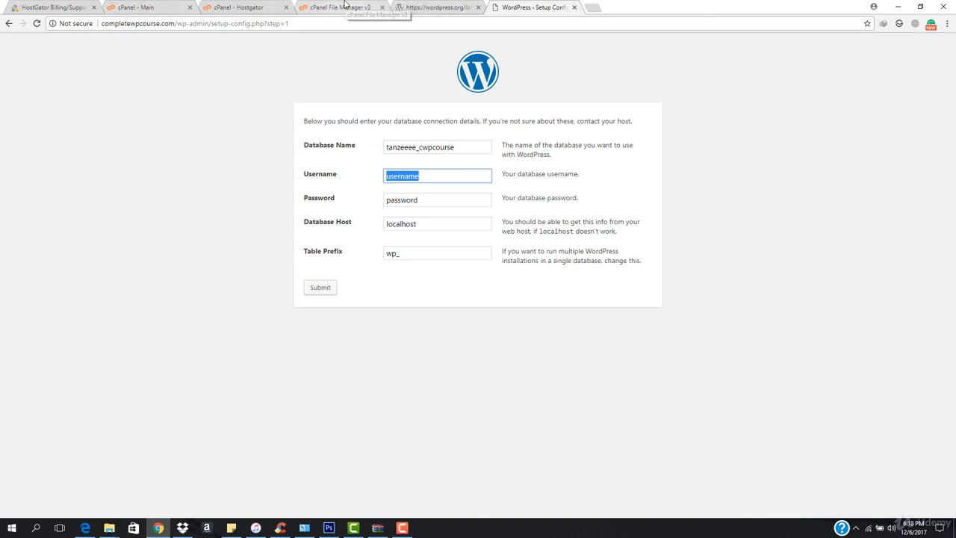
{"action": "left_click", "coordinate": [344, 7]}
{"action": "left_click", "coordinate": [261, 6]}
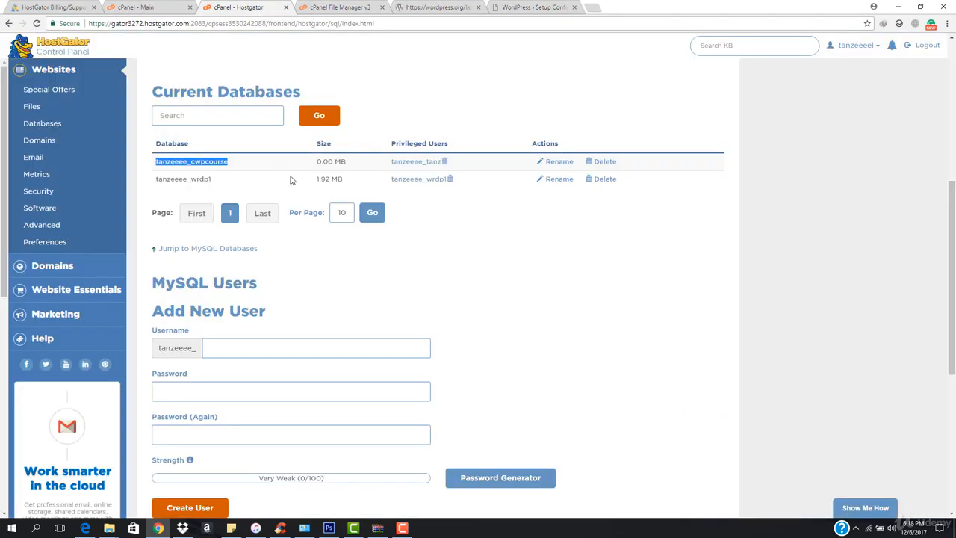
{"action": "left_click_drag", "start_coordinate": [391, 163], "coordinate": [443, 162]}
{"action": "key", "text": "ctrl+c"}
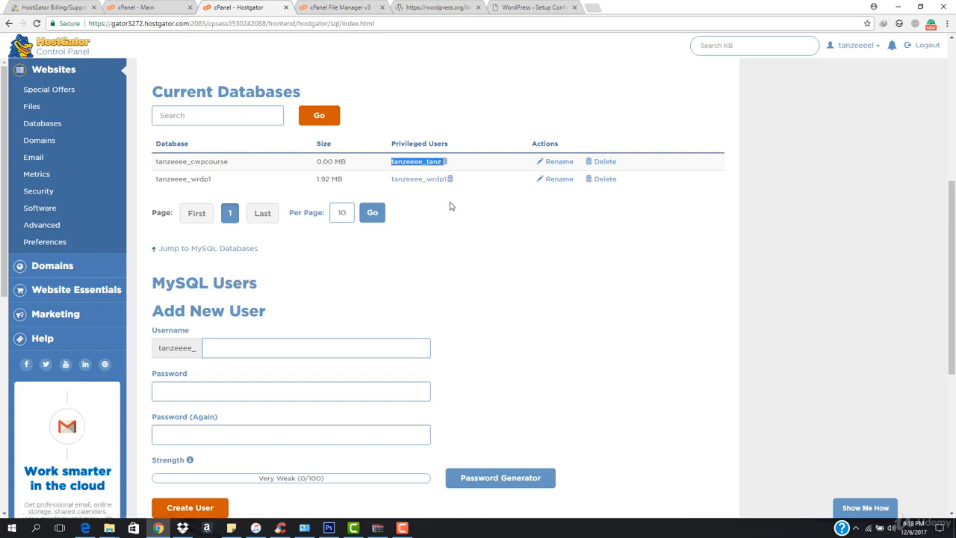
{"action": "left_click", "coordinate": [515, 4]}
{"action": "key", "text": "ctrl+v"}
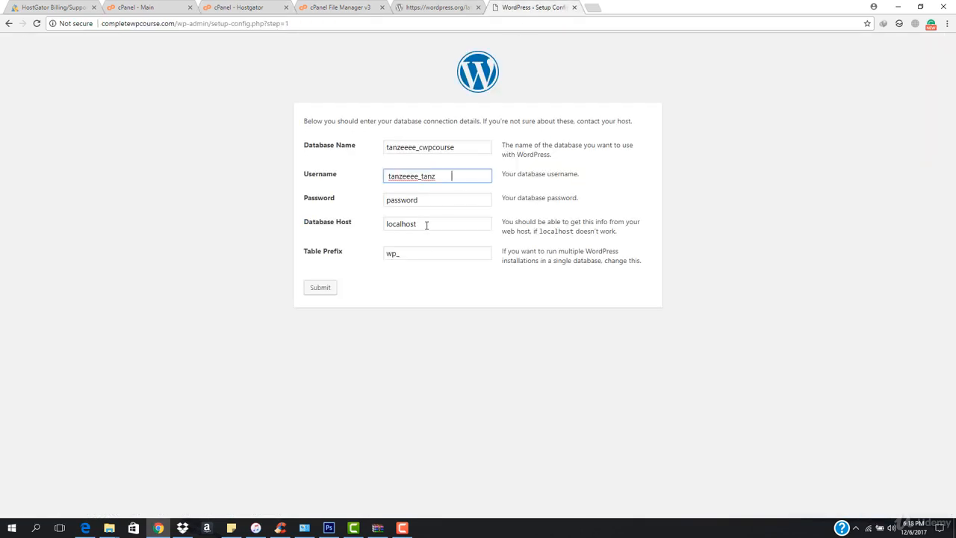
- Replace the placeholder in the Password field with the database user's password
{"action": "double_click", "coordinate": [422, 201]}
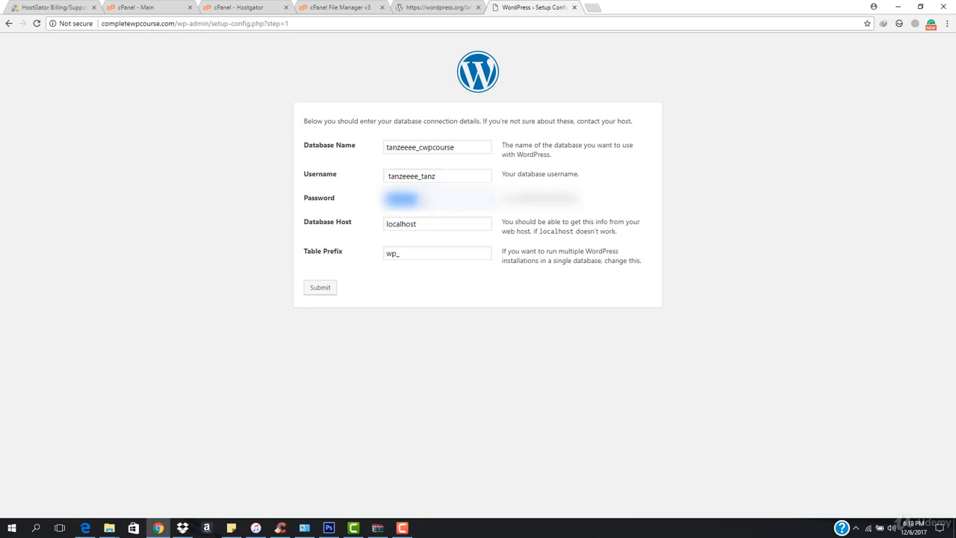
{"action": "key", "text": "ctrl+v"}
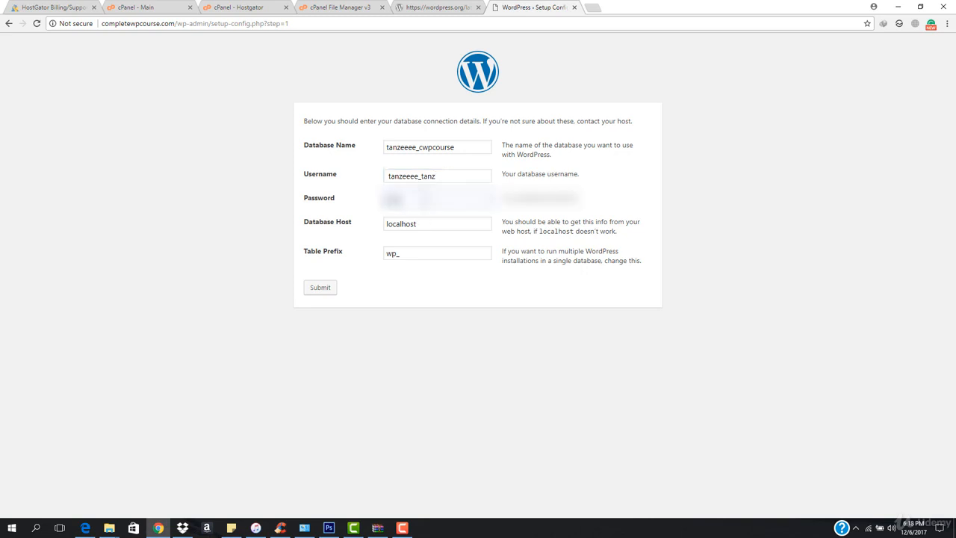
{"action": "type", "text": "*****"}
- Change the table prefix to wpmain_ and submit the database connection form
{"action": "left_click", "coordinate": [396, 253]}
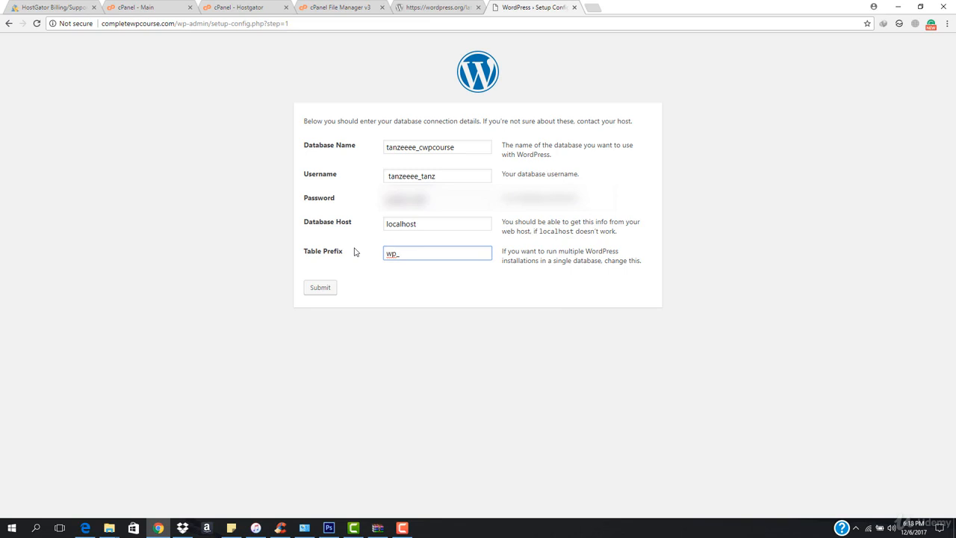
{"action": "type", "text": "main"}
{"action": "left_click", "coordinate": [317, 288]}
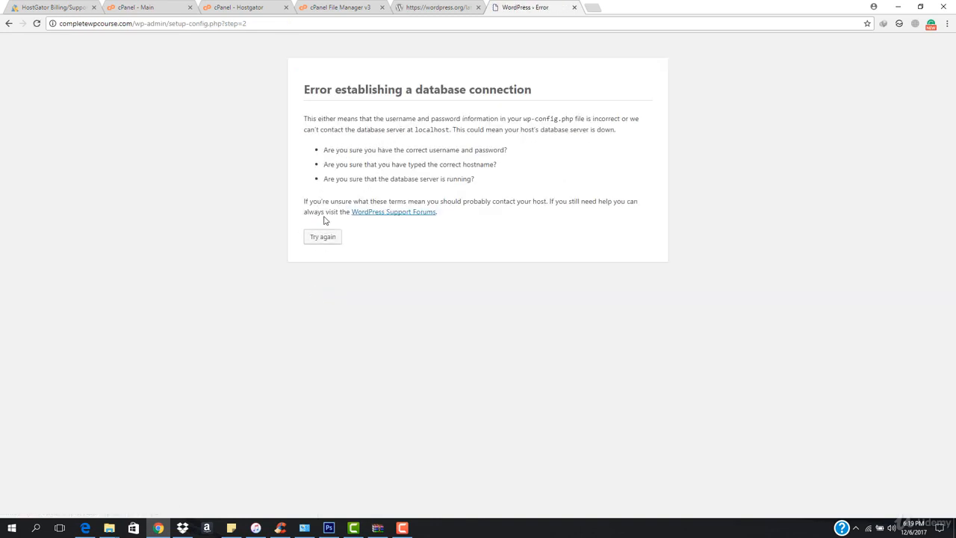
- Re-enter the database user's password in the connection form, resubmit it, and start the WordPress installation
{"action": "left_click", "coordinate": [314, 239]}
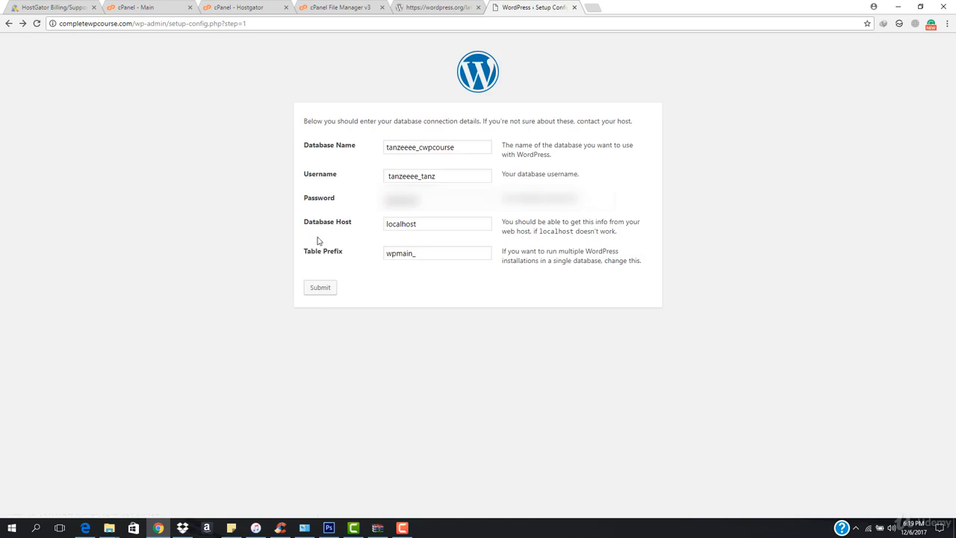
{"action": "left_click", "coordinate": [468, 144]}
{"action": "left_click", "coordinate": [461, 179]}
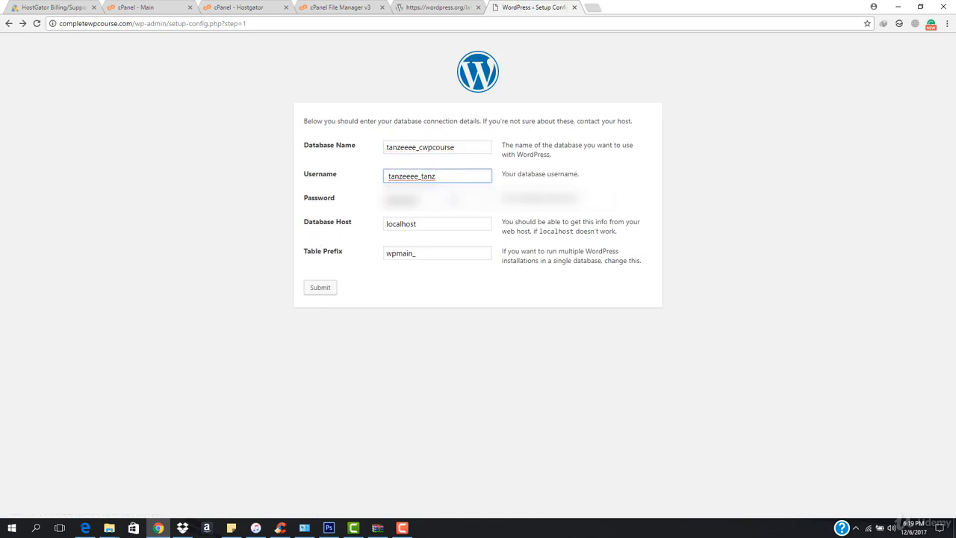
{"action": "left_click", "coordinate": [455, 198]}
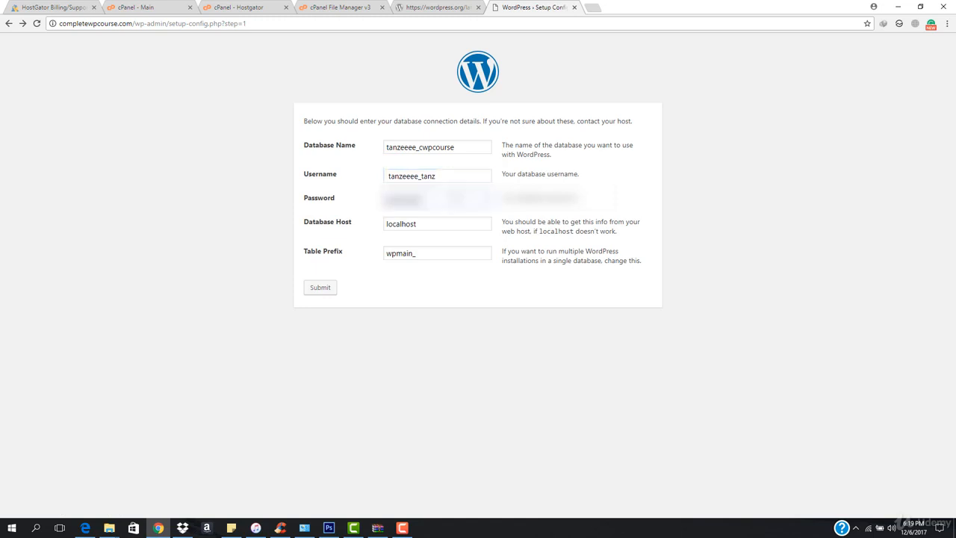
{"action": "double_click", "coordinate": [457, 197]}
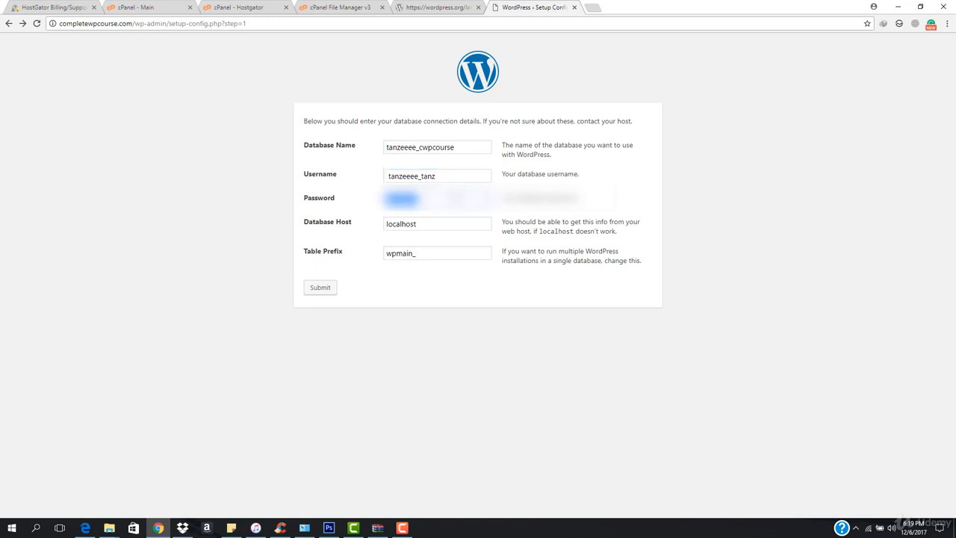
{"action": "type", "text": "****"}
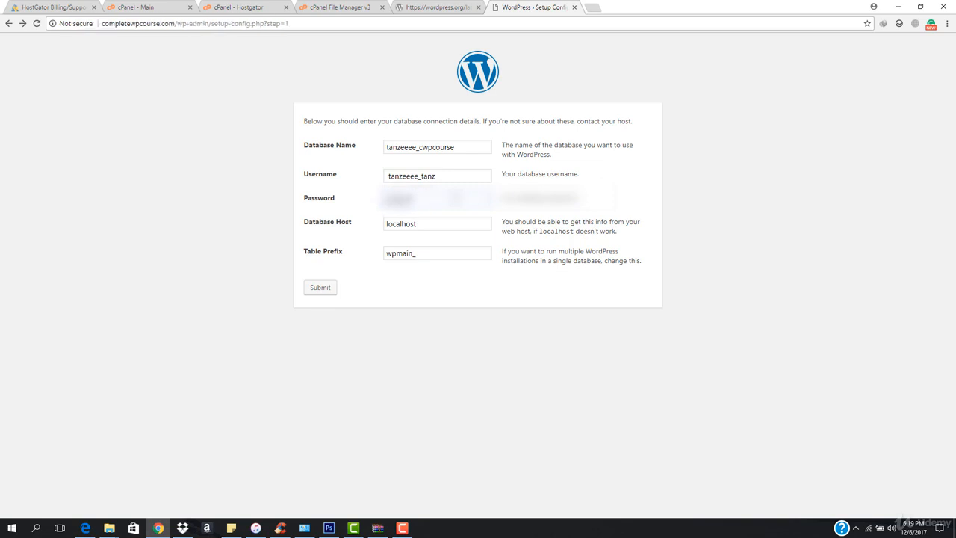
{"action": "type", "text": "**"}
{"action": "left_click", "coordinate": [327, 290]}
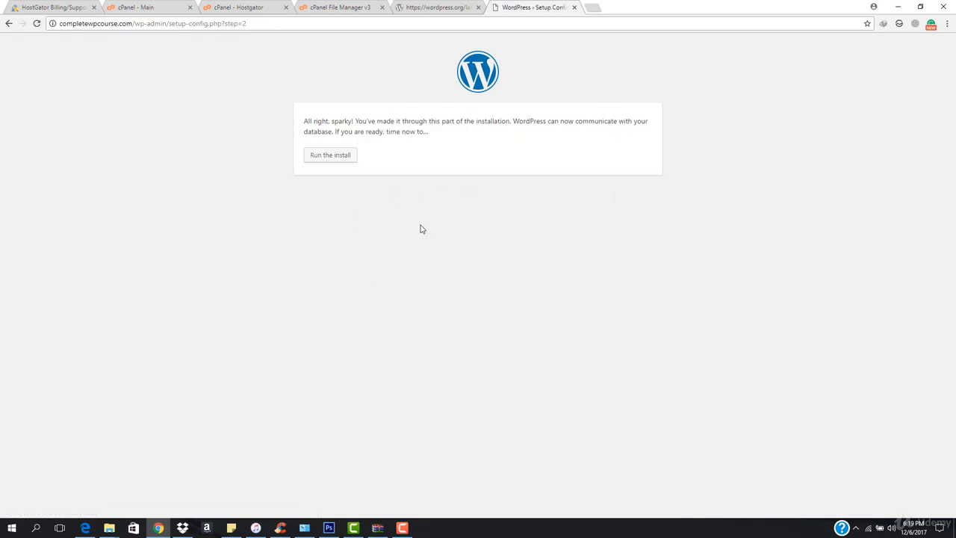
{"action": "left_click", "coordinate": [320, 159]}
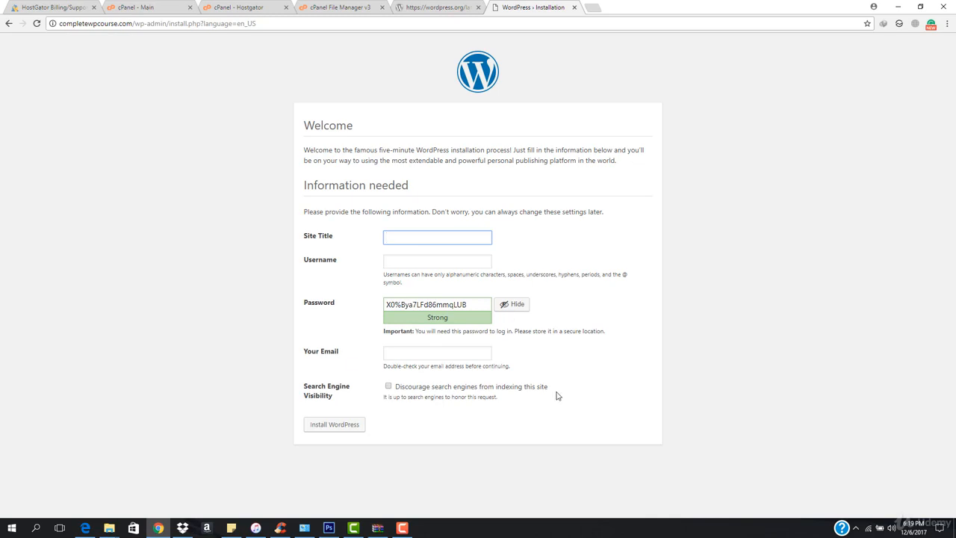
- Open phpMyAdmin from cPanel and inspect the tanzeeee_cwpcourse database's contents
{"action": "left_click", "coordinate": [321, 6]}
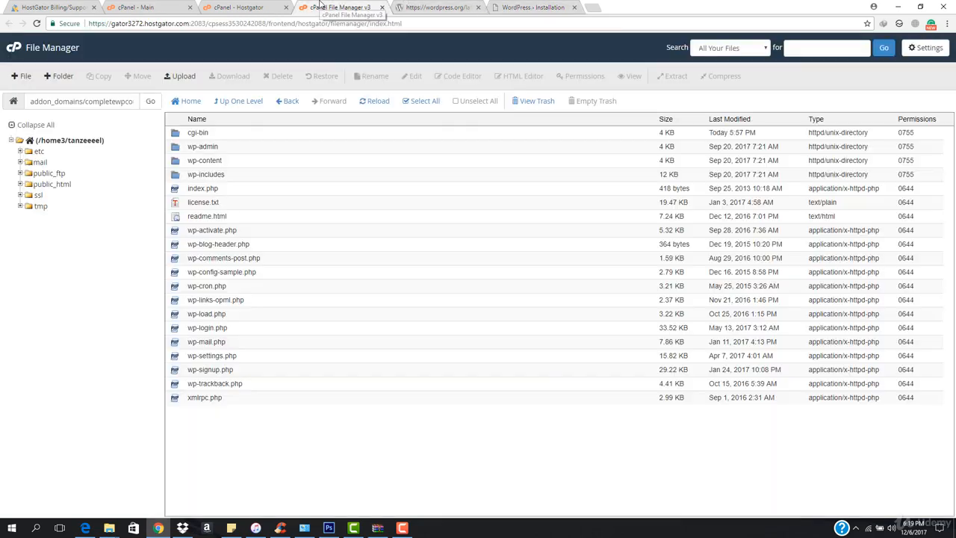
{"action": "left_click", "coordinate": [250, 7]}
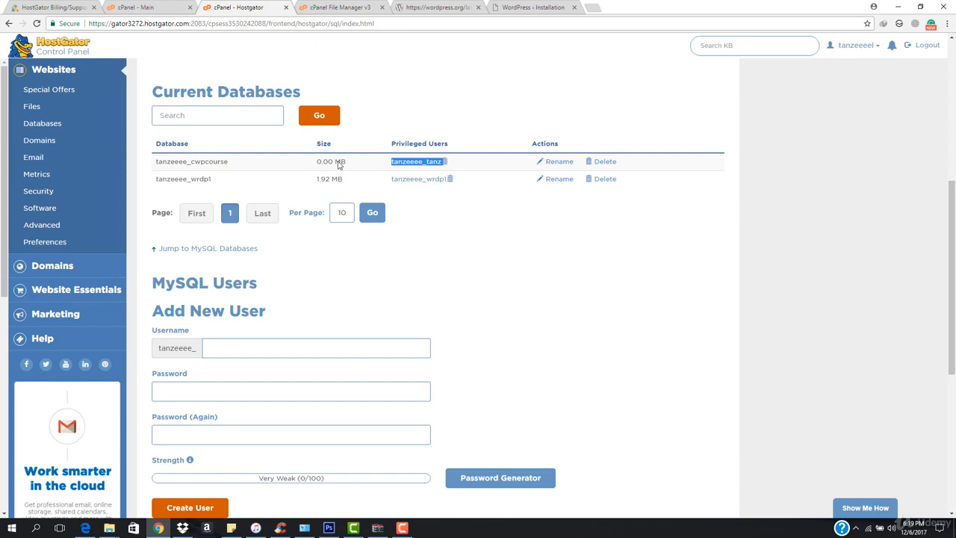
{"action": "left_click", "coordinate": [125, 5]}
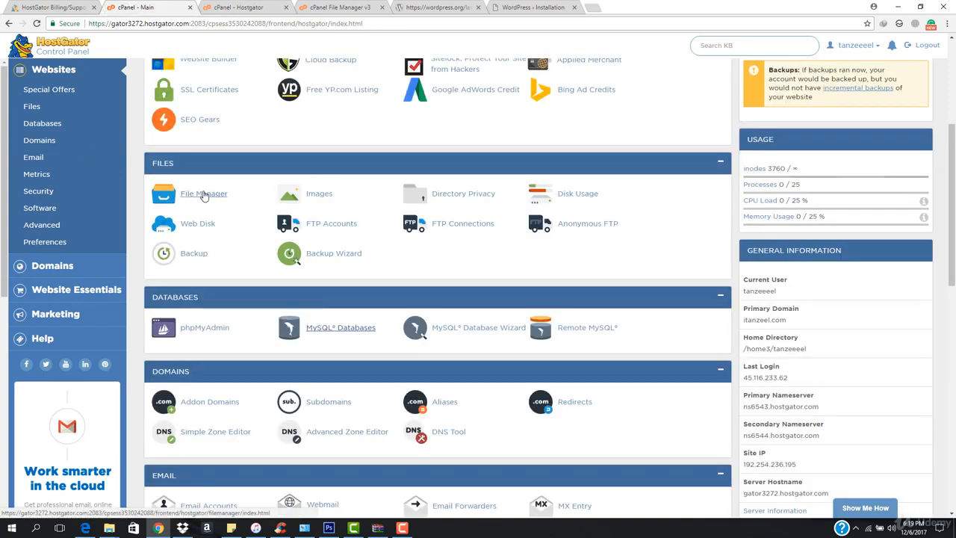
{"action": "left_click", "coordinate": [191, 329]}
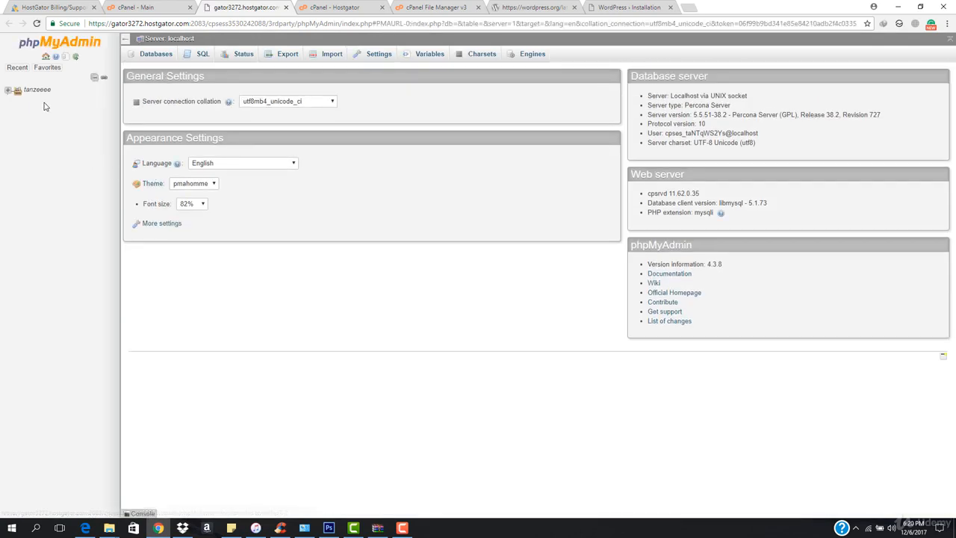
{"action": "left_click", "coordinate": [9, 91]}
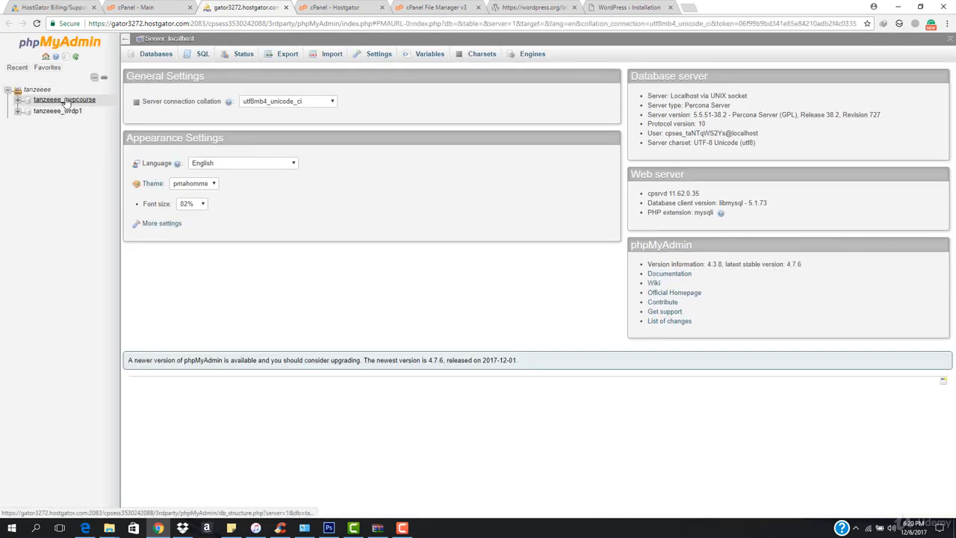
{"action": "left_click", "coordinate": [85, 103]}
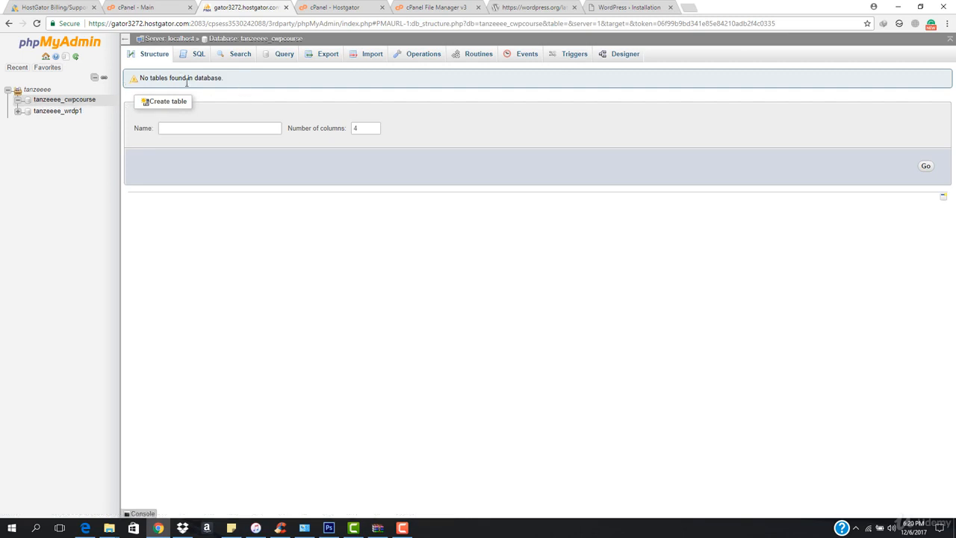
- Enter CompleteWPCourse as the site title and fill in the admin username on the installation form
{"action": "left_click", "coordinate": [628, 6]}
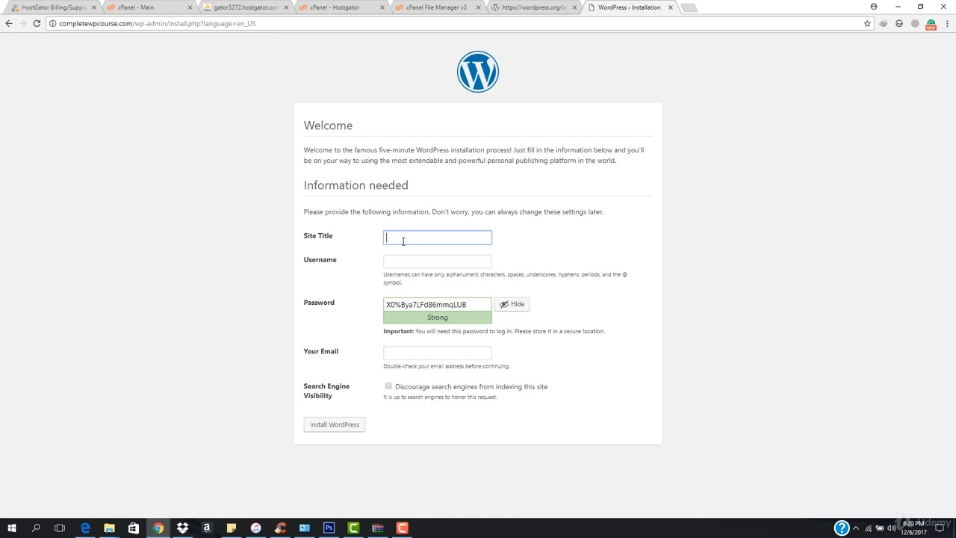
{"action": "type", "text": "CompleteWPCourse"}
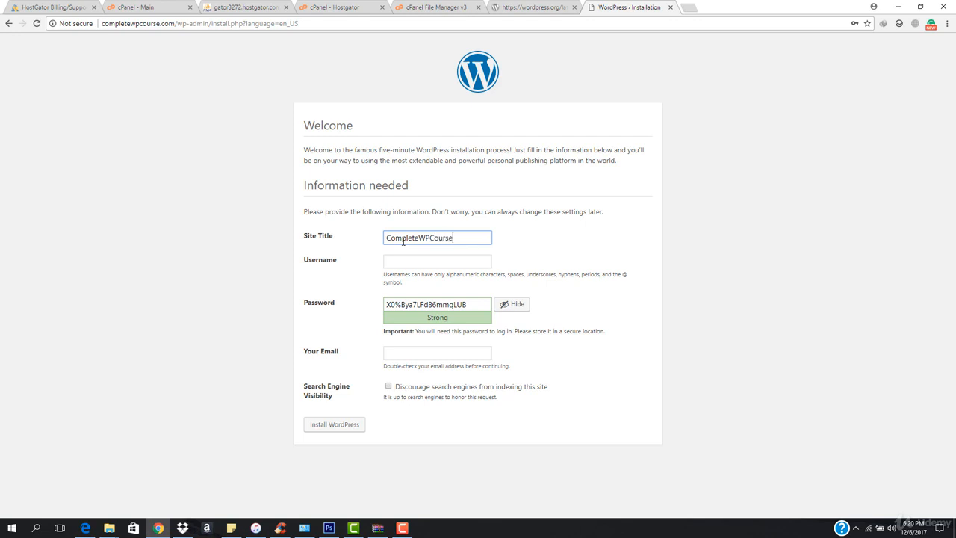
{"action": "left_click", "coordinate": [407, 264]}
{"action": "type", "text": "tan"}
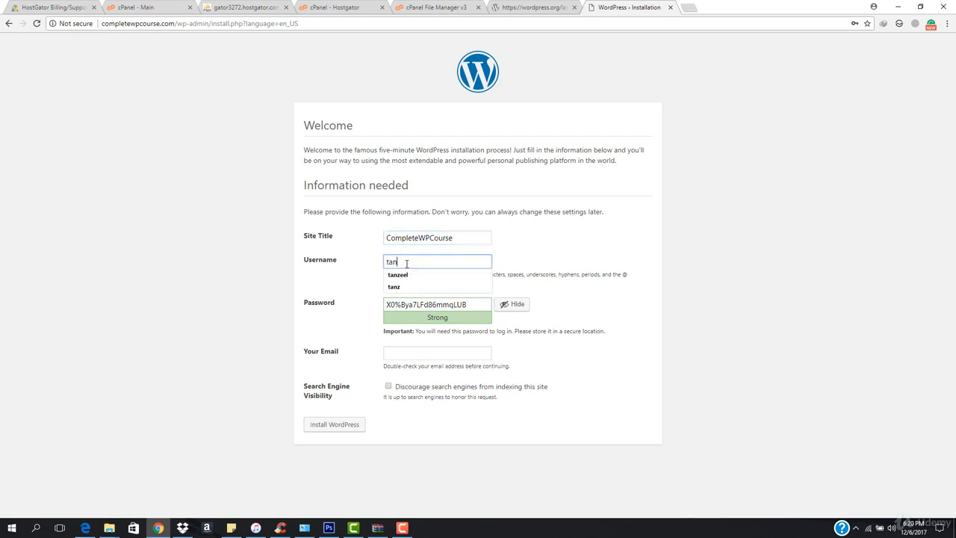
{"action": "type", "text": "zeel"}
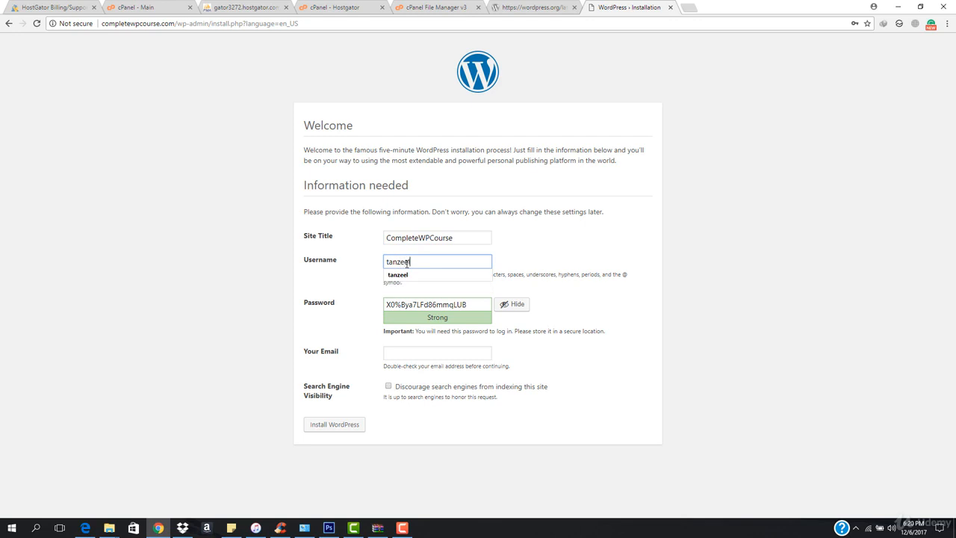
{"action": "key", "text": "Tab"}
- Replace the generated admin password with your own password
{"action": "left_click", "coordinate": [512, 304]}
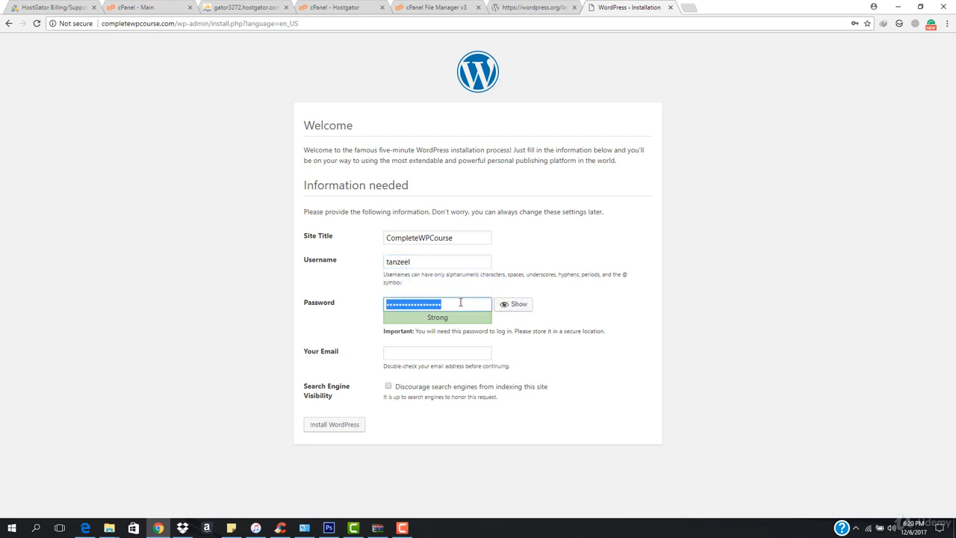
{"action": "type", "text": "a"}
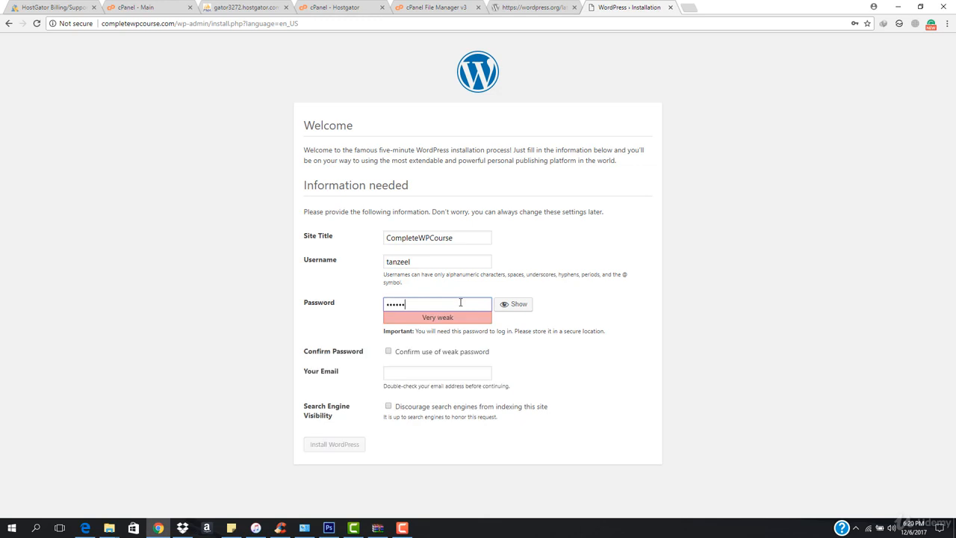
{"action": "type", "text": "1"}
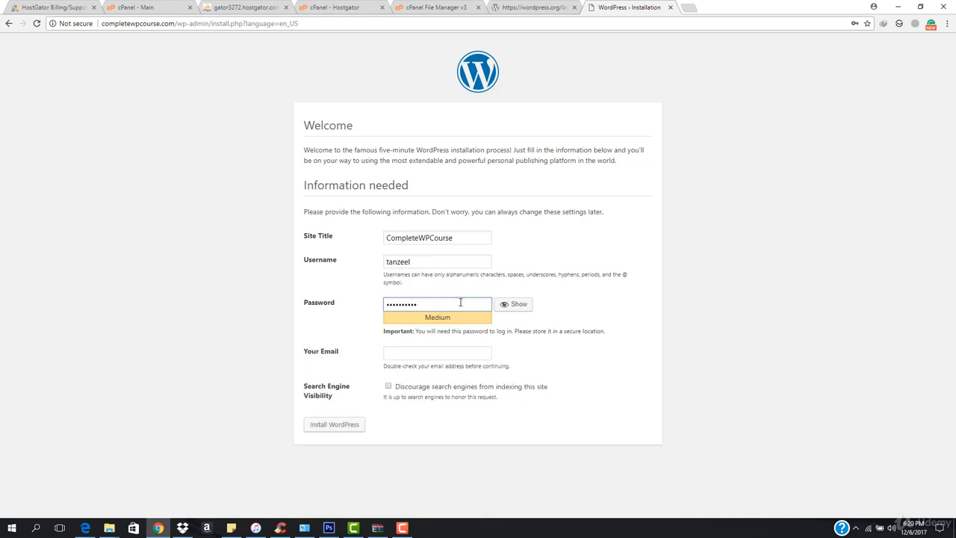
{"action": "key", "text": "ctrl+a"}
{"action": "type", "text": "a"}
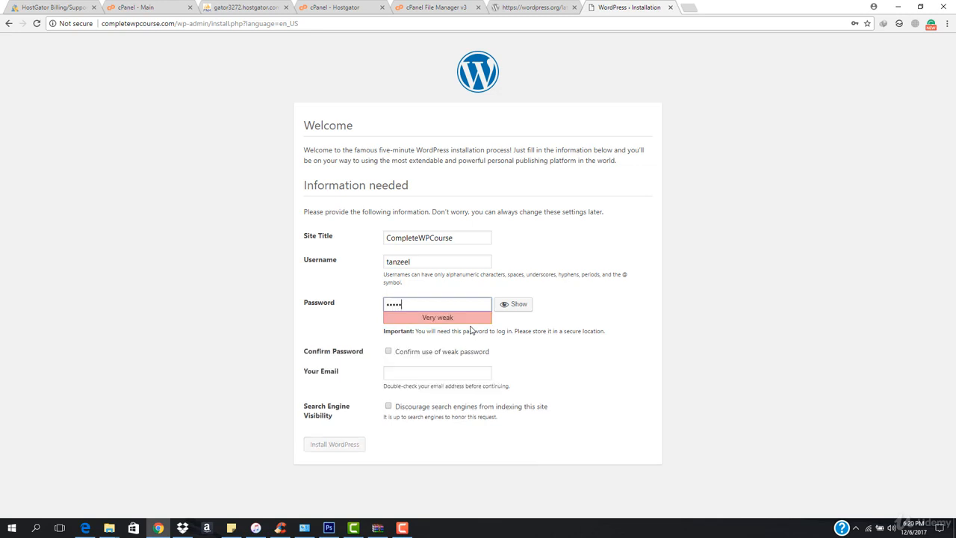
{"action": "type", "text": "1"}
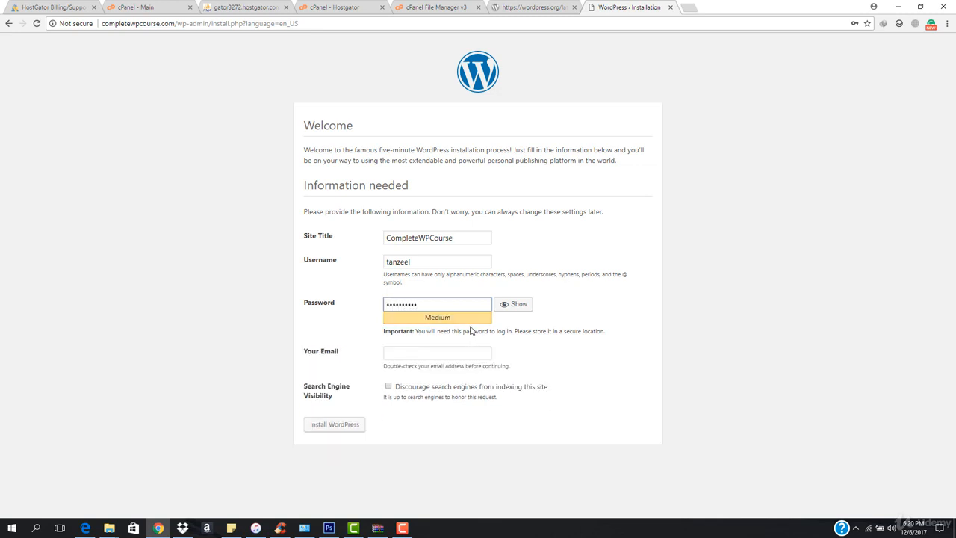
- Fill in the admin e-mail address and install WordPress
{"action": "left_click", "coordinate": [464, 349]}
{"action": "left_click", "coordinate": [450, 366]}
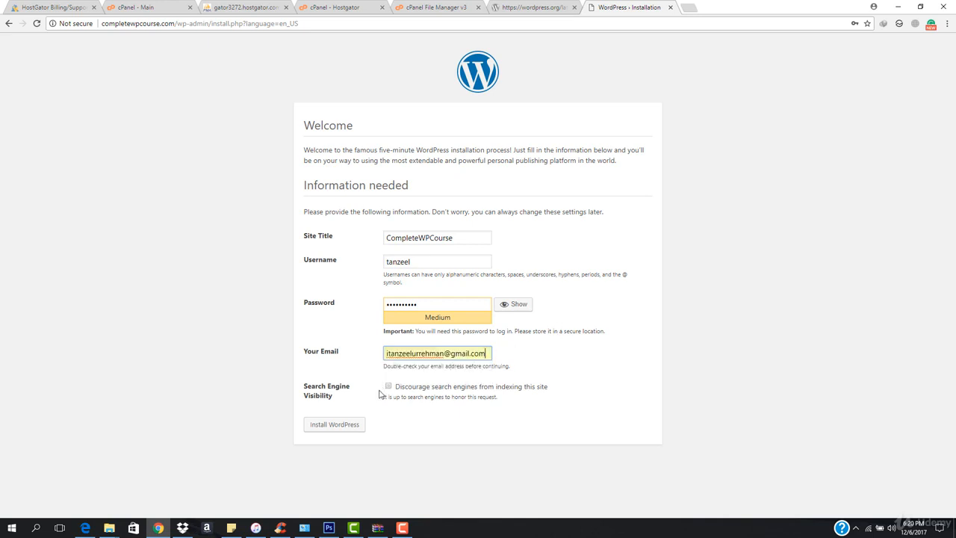
{"action": "left_click", "coordinate": [333, 424]}
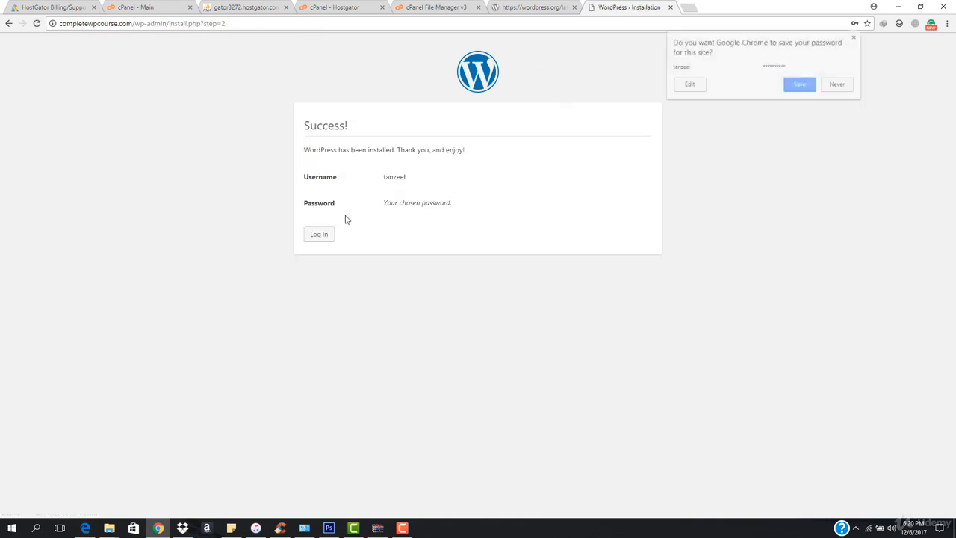
- Inspect the new wpmain_ tables in tanzeeee_cwpcourse, browsing wpmain_options and wpmain_commentmeta
{"action": "left_click", "coordinate": [231, 6]}
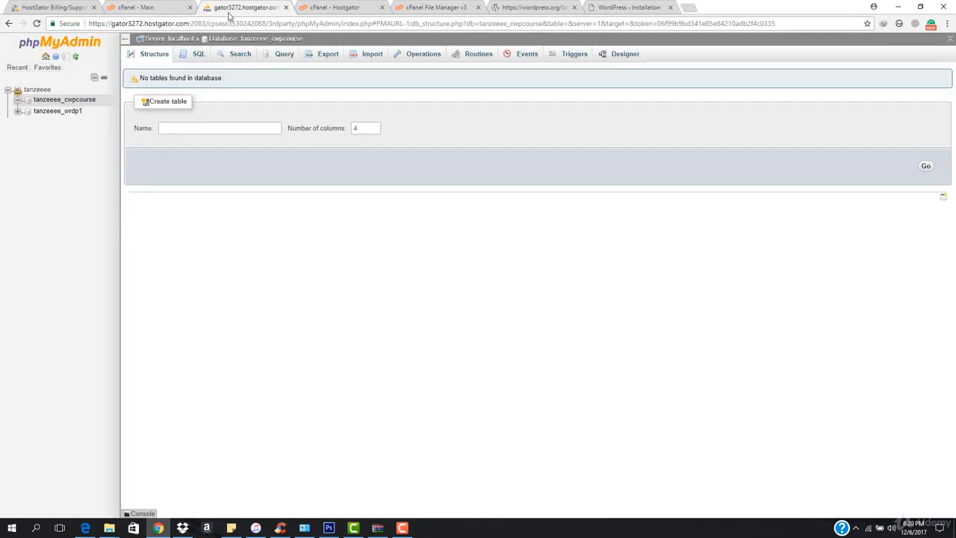
{"action": "left_click", "coordinate": [54, 104]}
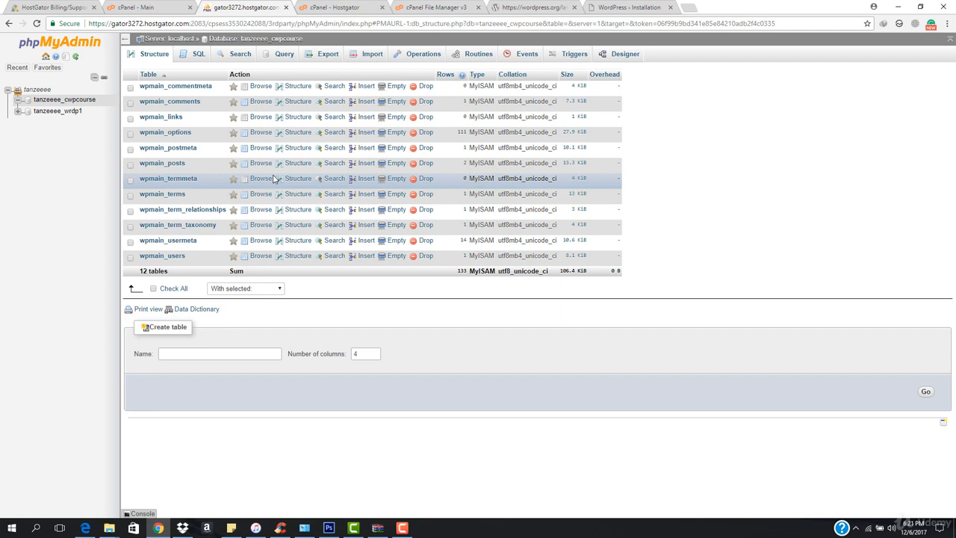
{"action": "left_click", "coordinate": [175, 134]}
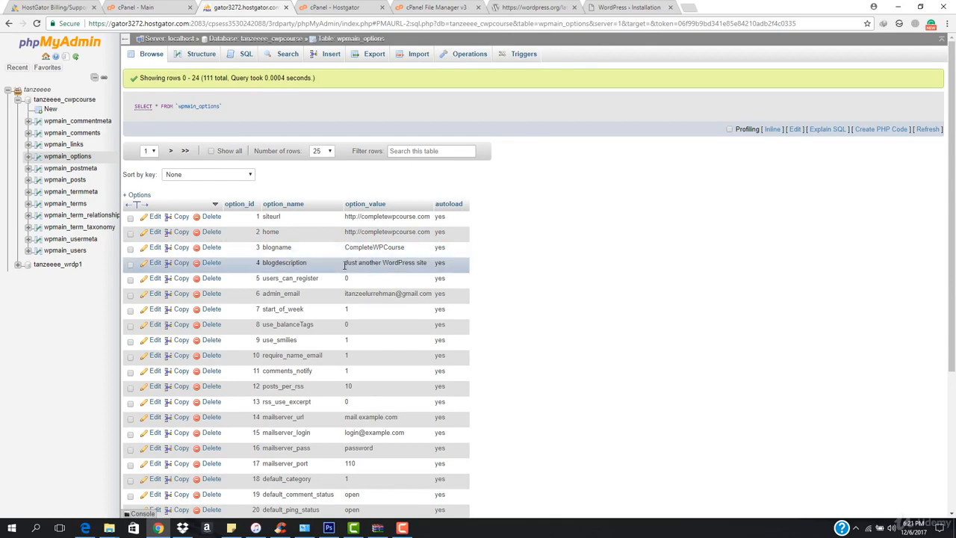
{"action": "scroll", "coordinate": [373, 273], "scroll_direction": "down", "scroll_amount": 1}
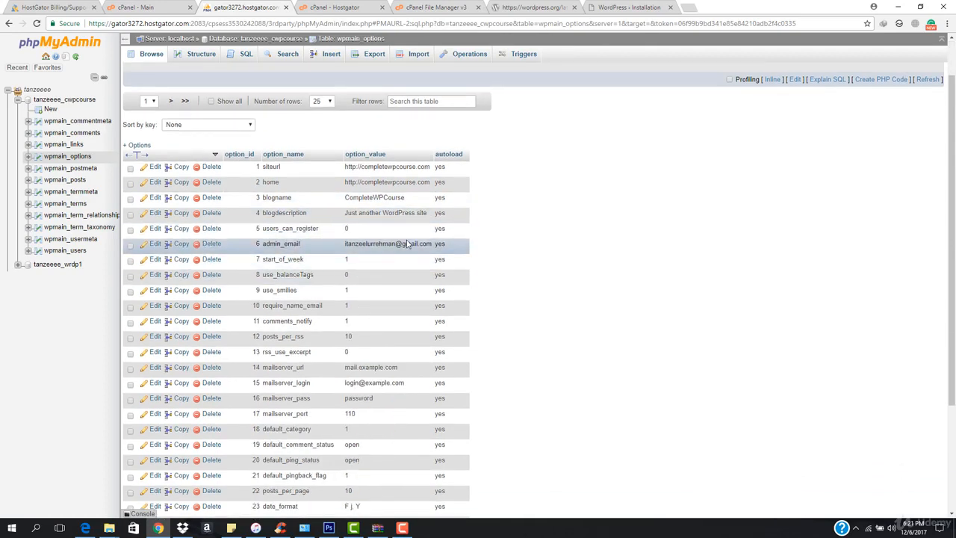
{"action": "scroll", "coordinate": [396, 291], "scroll_direction": "down", "scroll_amount": 3}
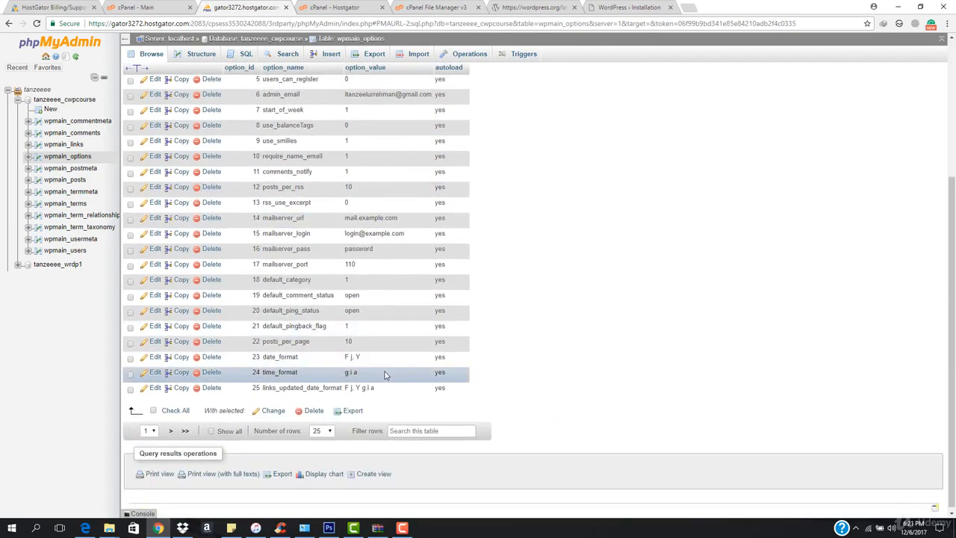
{"action": "scroll", "coordinate": [382, 358], "scroll_direction": "up", "scroll_amount": 1}
{"action": "scroll", "coordinate": [386, 373], "scroll_direction": "up", "scroll_amount": 3}
{"action": "left_click", "coordinate": [76, 159]}
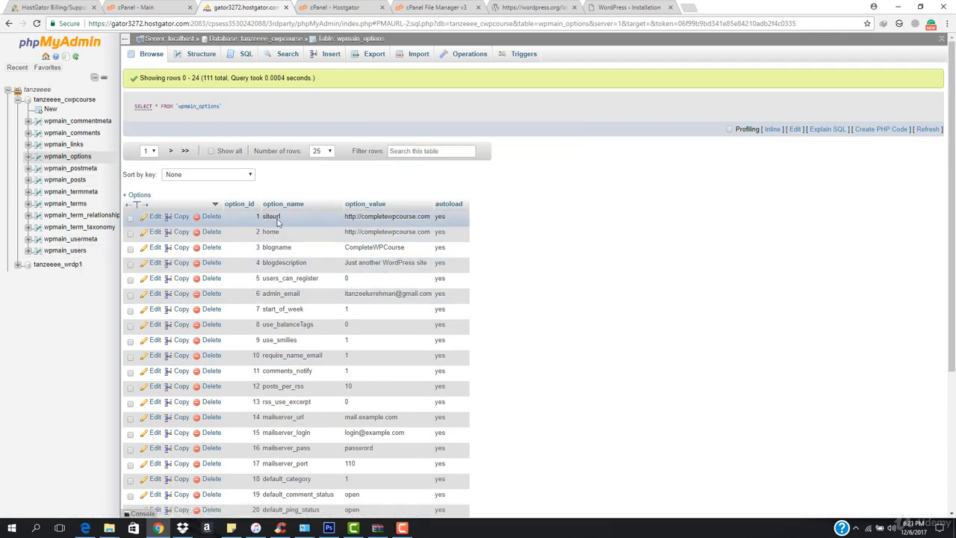
{"action": "left_click", "coordinate": [93, 122]}
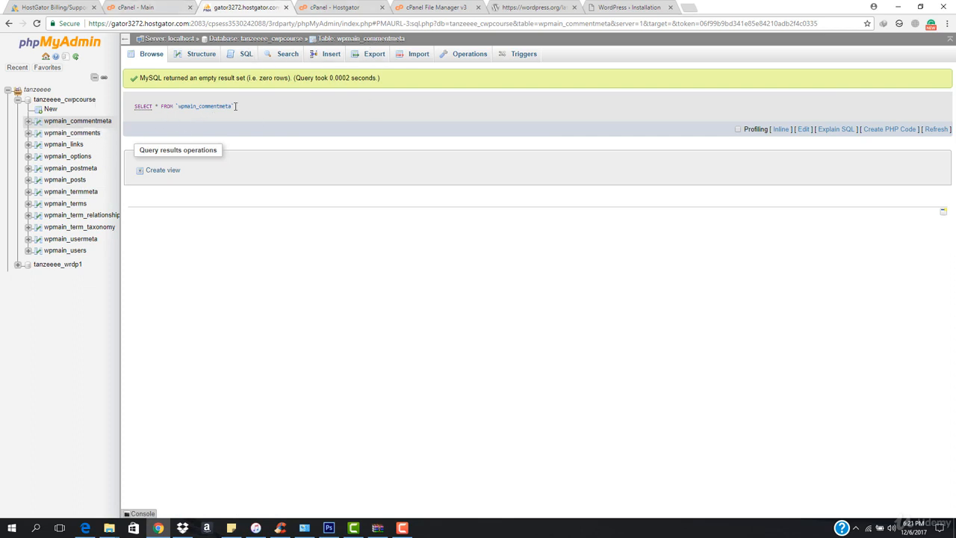
- Log in to the new WordPress site with the admin username and password
{"action": "left_click", "coordinate": [583, 6]}
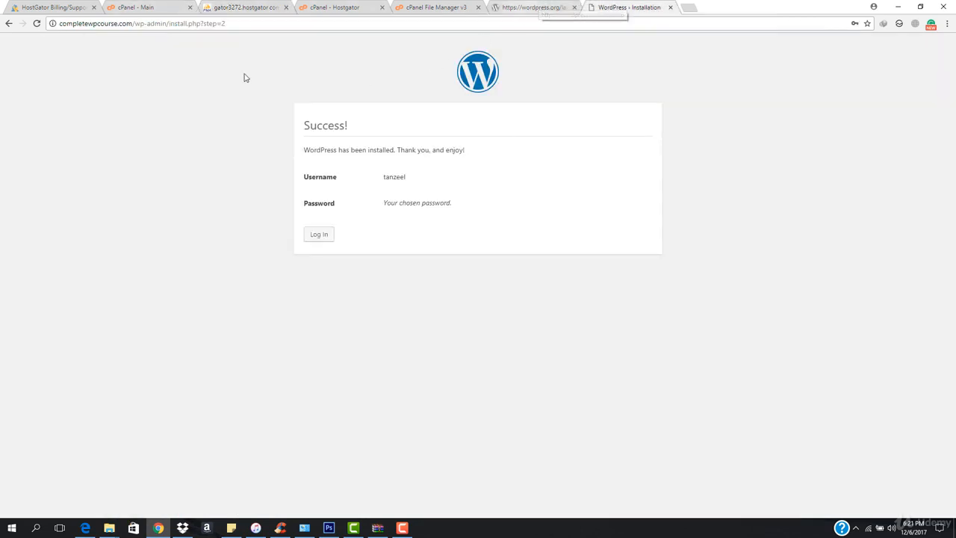
{"action": "left_click_drag", "start_coordinate": [242, 25], "coordinate": [137, 35]}
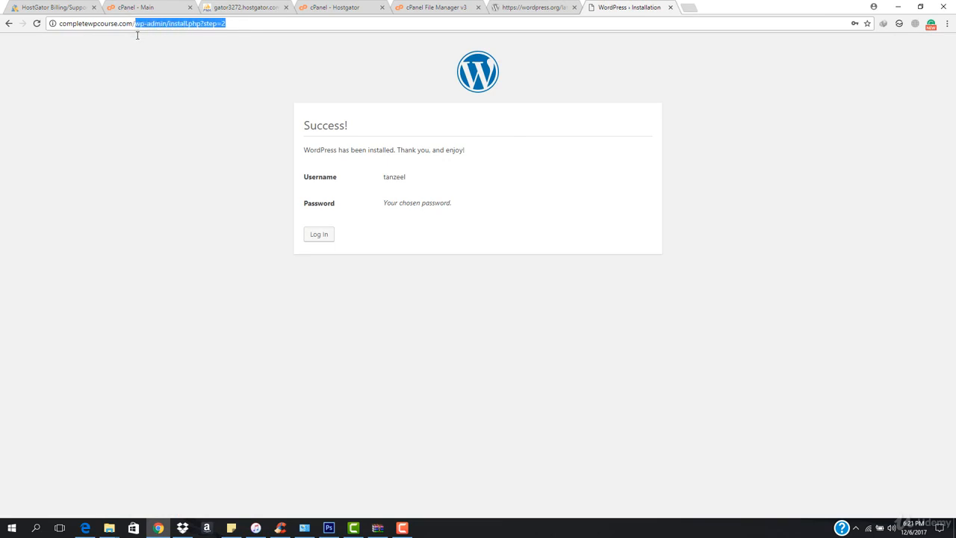
{"action": "left_click", "coordinate": [331, 237]}
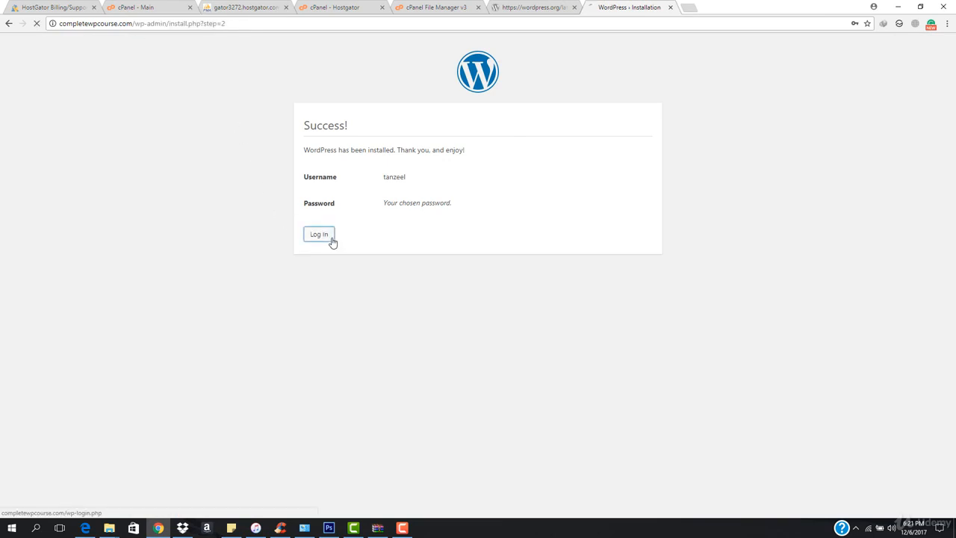
{"action": "left_click", "coordinate": [433, 198]}
{"action": "left_click", "coordinate": [442, 213]}
{"action": "left_click", "coordinate": [443, 238]}
{"action": "type", "text": "•••••••"}
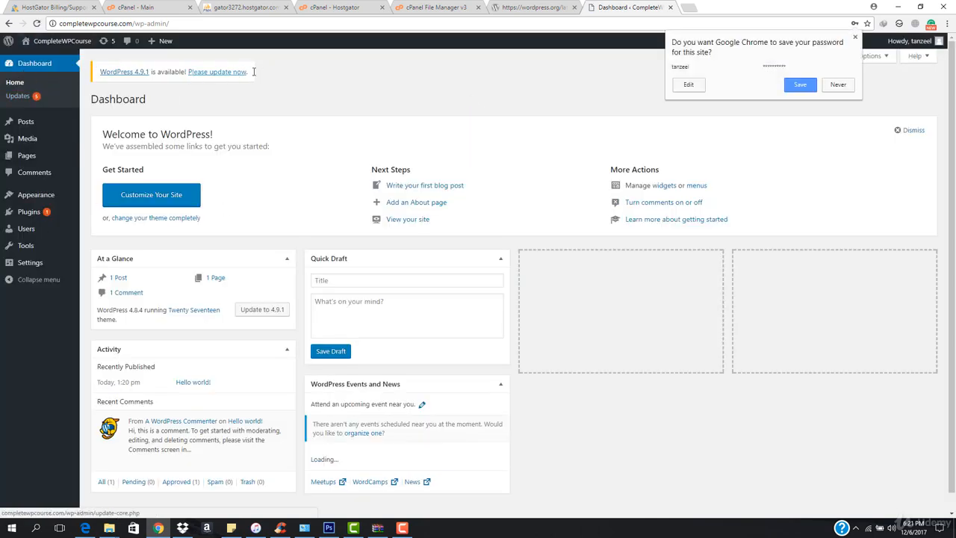
- Update WordPress to version 4.9.1 from the dashboard update notice
{"action": "left_click", "coordinate": [218, 72]}
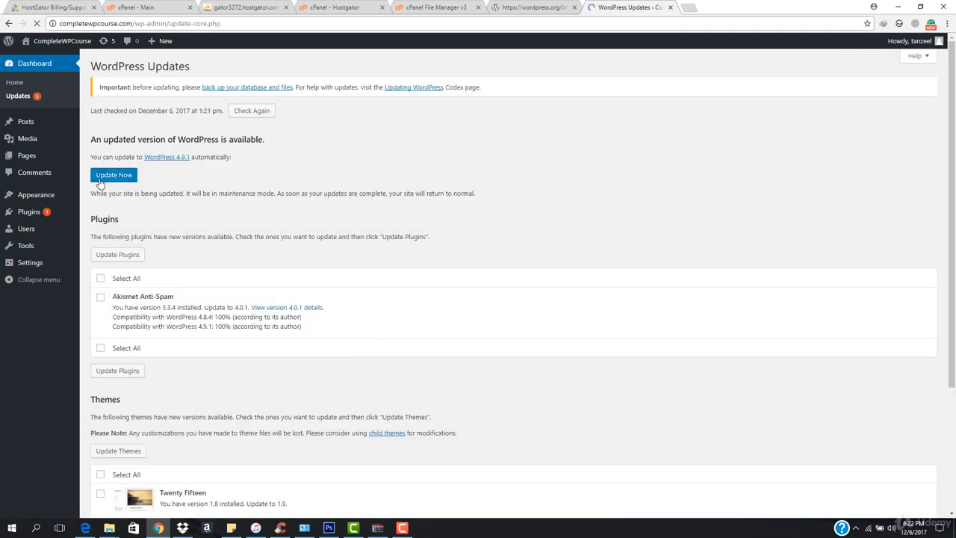
{"action": "left_click", "coordinate": [100, 179]}
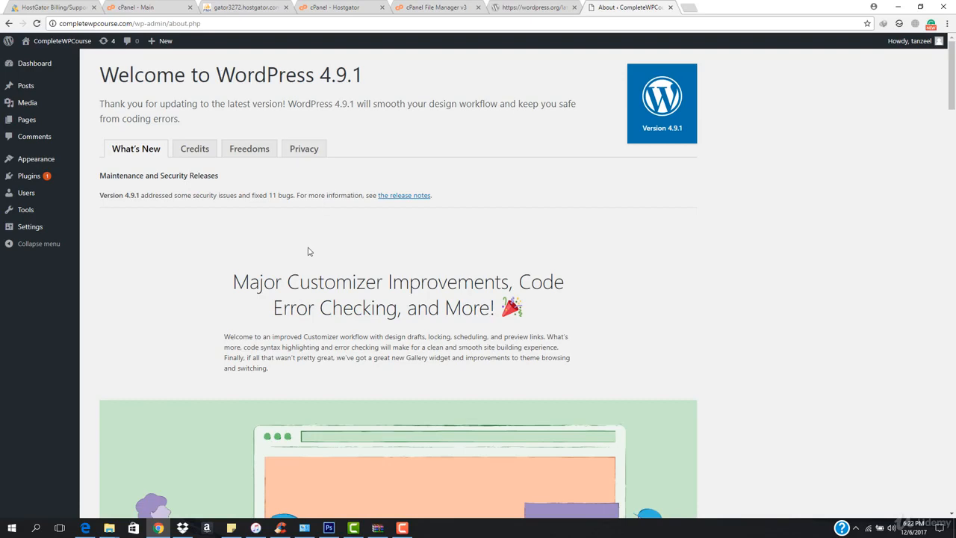
{"action": "scroll", "coordinate": [309, 251], "scroll_direction": "down", "scroll_amount": 6}
{"action": "scroll", "coordinate": [335, 332], "scroll_direction": "up", "scroll_amount": 6}
- Open the live site's front end and scroll through the homepage to review it
{"action": "mouse_move", "coordinate": [64, 44]}
{"action": "left_click", "coordinate": [41, 60]}
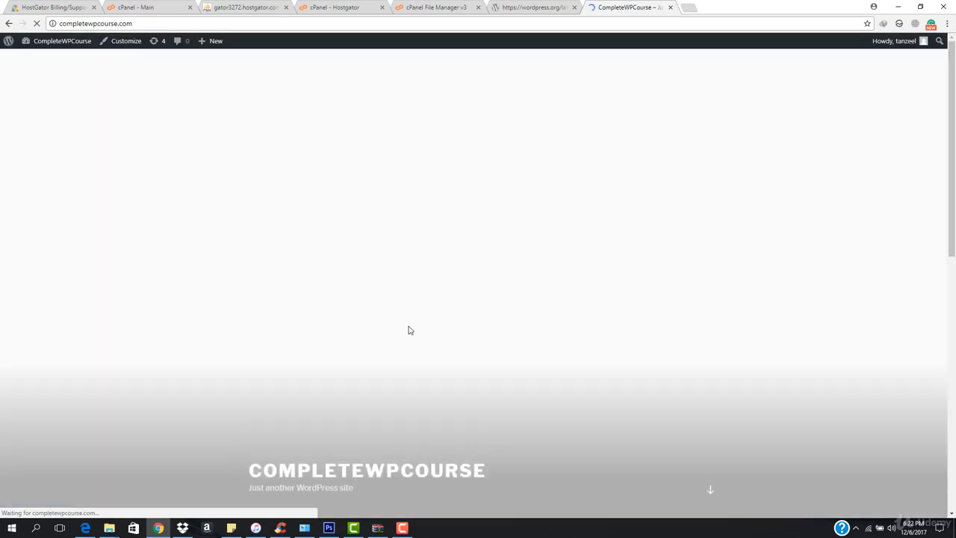
{"action": "scroll", "coordinate": [376, 375], "scroll_direction": "down", "scroll_amount": 7}
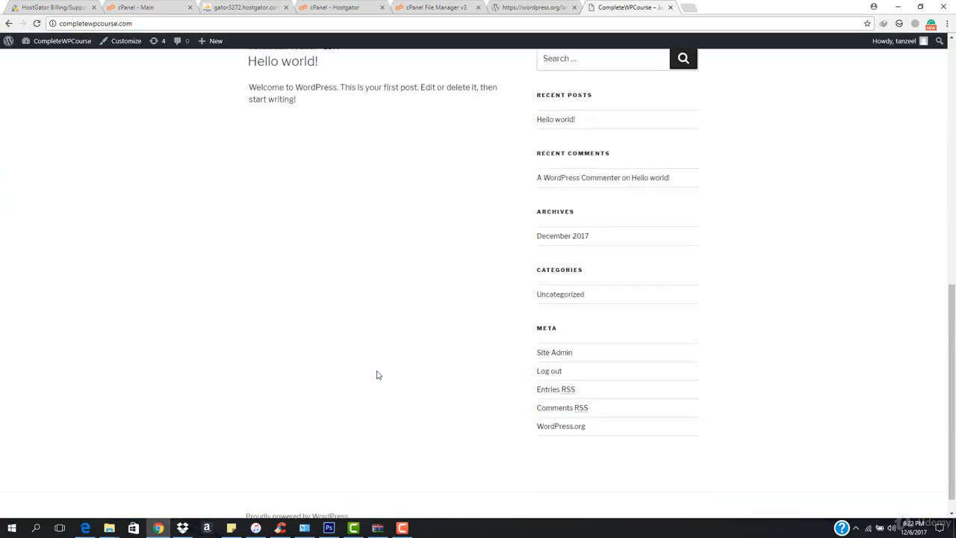
{"action": "scroll", "coordinate": [367, 429], "scroll_direction": "up", "scroll_amount": 10}
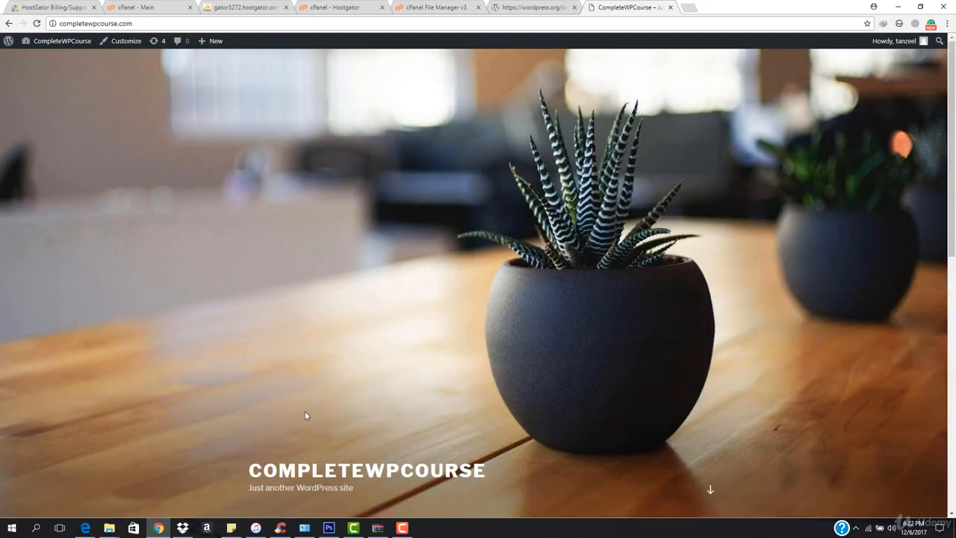
{"action": "mouse_move", "coordinate": [952, 66]}
{"action": "left_mouse_down"}
{"action": "mouse_move", "coordinate": [954, 263]}
{"action": "mouse_move", "coordinate": [953, 75]}
{"action": "left_mouse_up"}
{"action": "scroll", "coordinate": [329, 363], "scroll_direction": "down", "scroll_amount": 5}
{"action": "scroll", "coordinate": [330, 363], "scroll_direction": "up", "scroll_amount": 6}
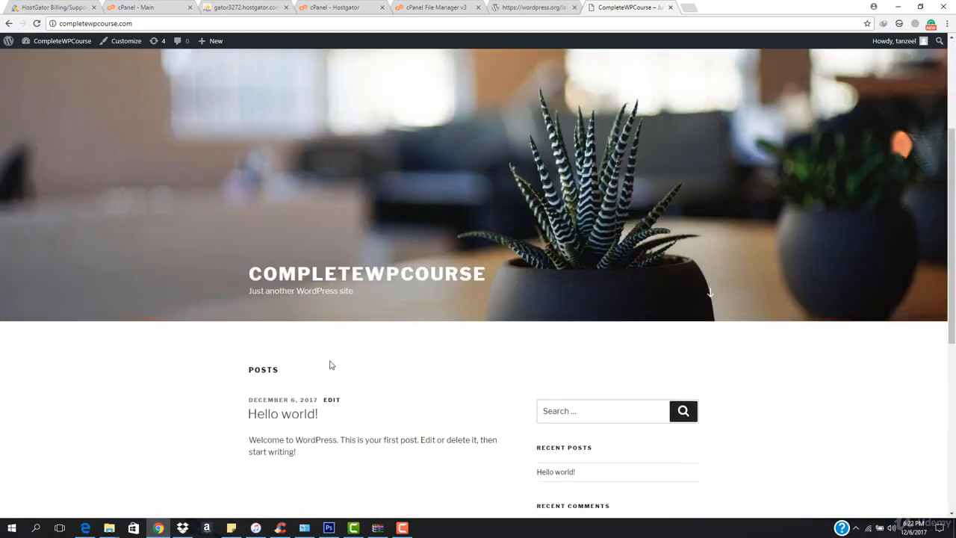